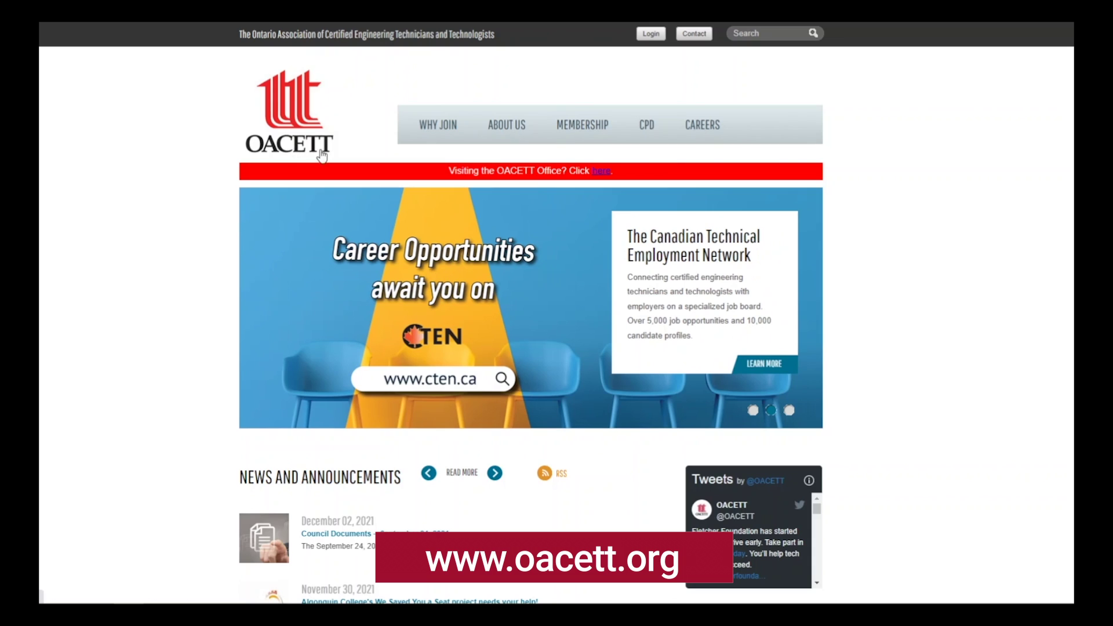
Open the site's sign-up form and register a new account with the applicant's email address and a confirmed password.
click(650, 35)
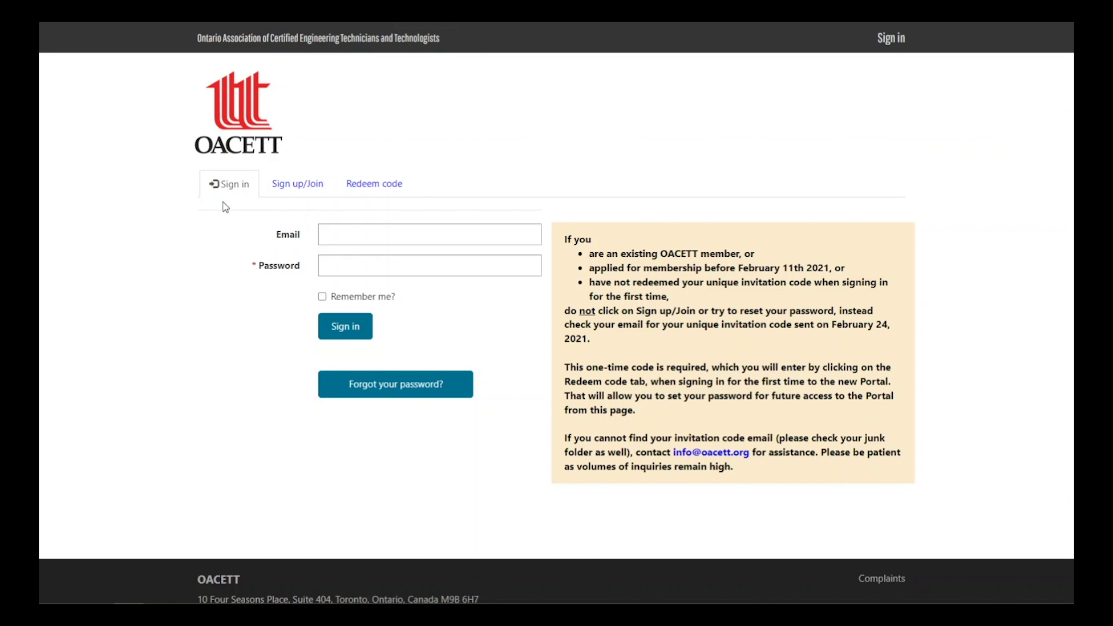
click(297, 198)
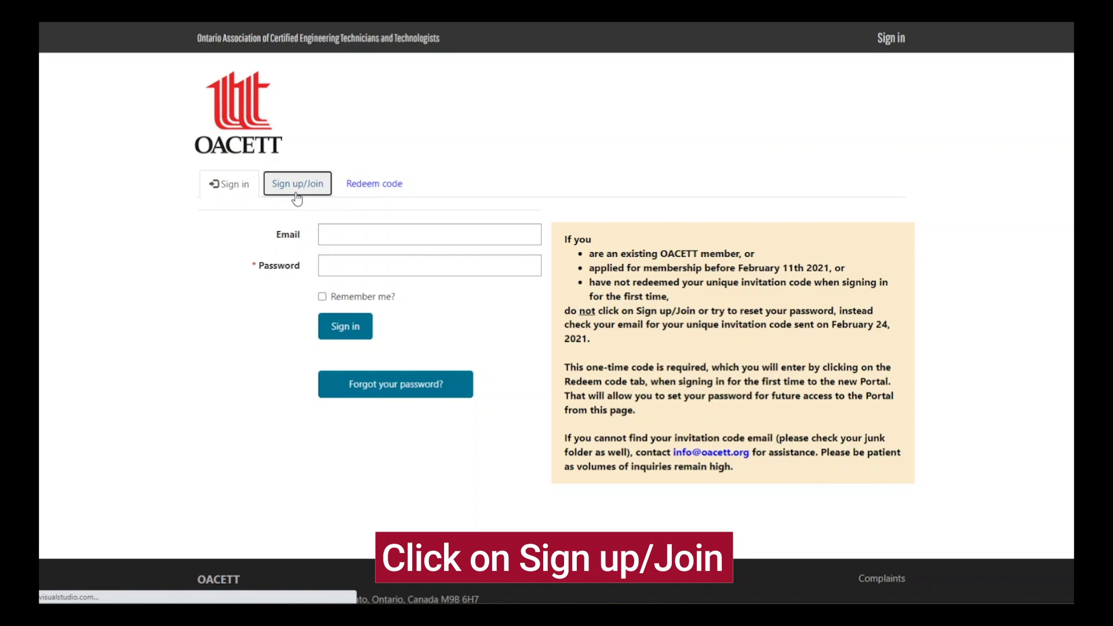
click(337, 238)
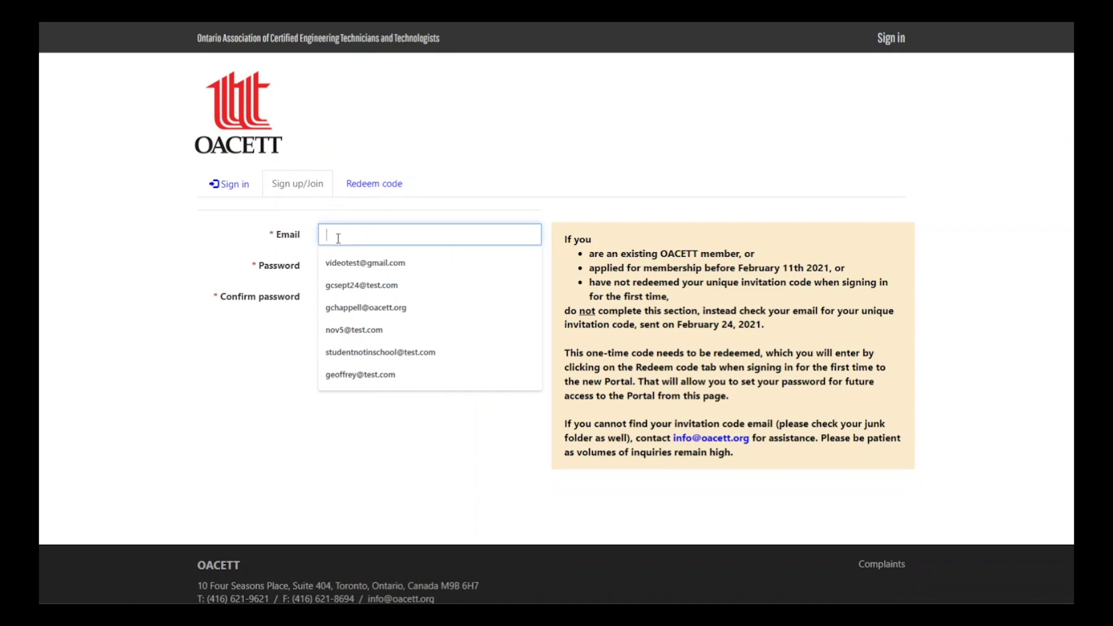
key(Down)
key(Tab)
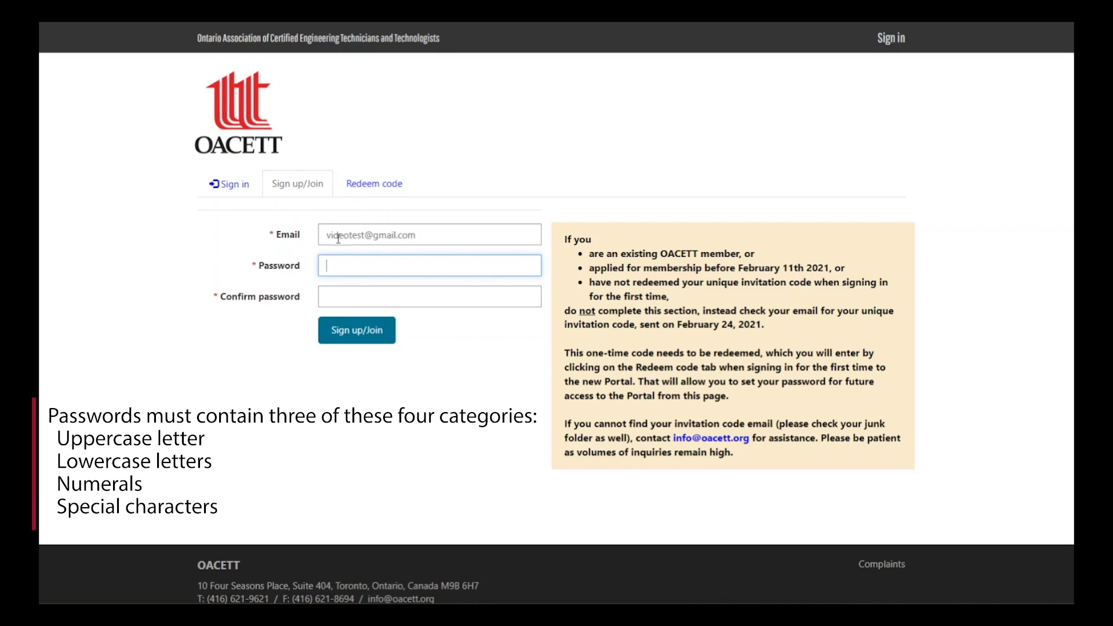
text(•••••••••)
key(Tab)
text(•••••••••)
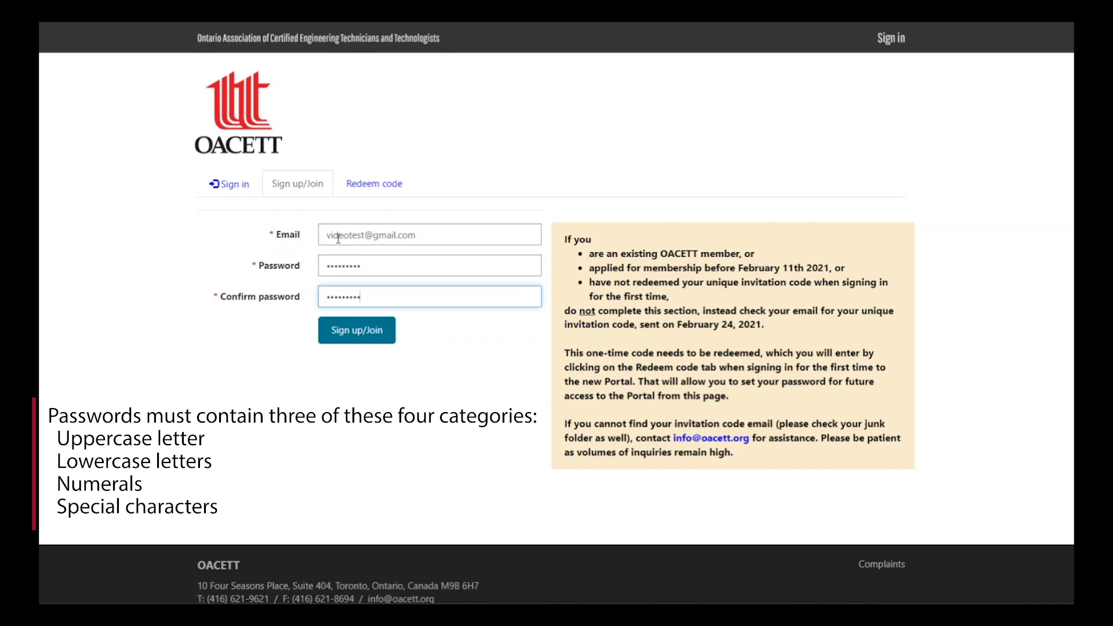
click(377, 343)
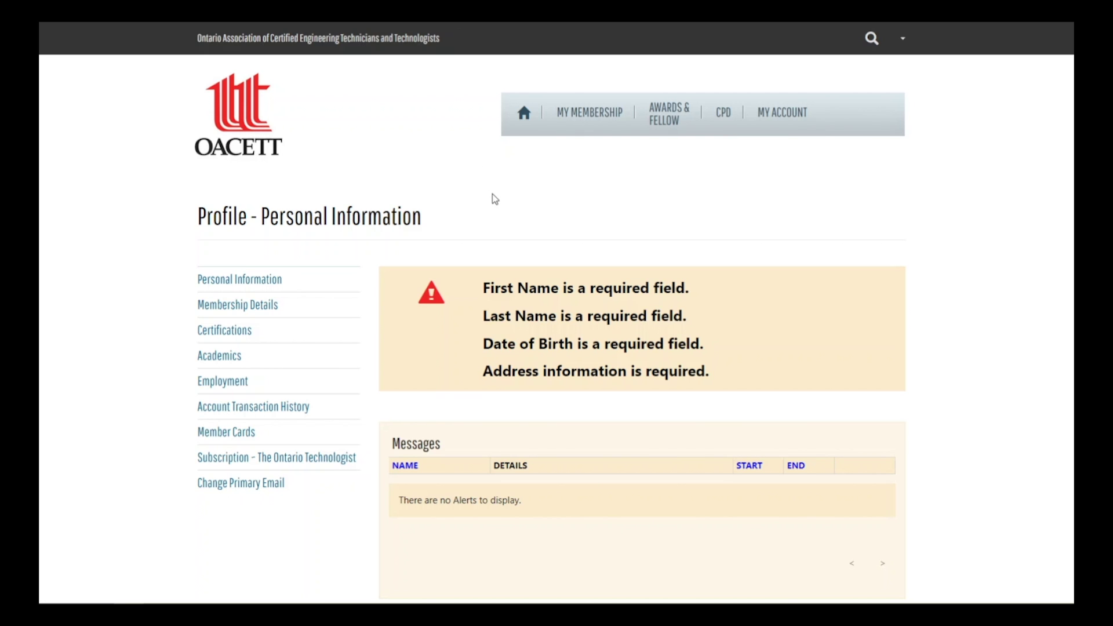
Set the profile's salutation to Mr. and fill in the applicant's first and last names.
scroll(492, 194, down, 8)
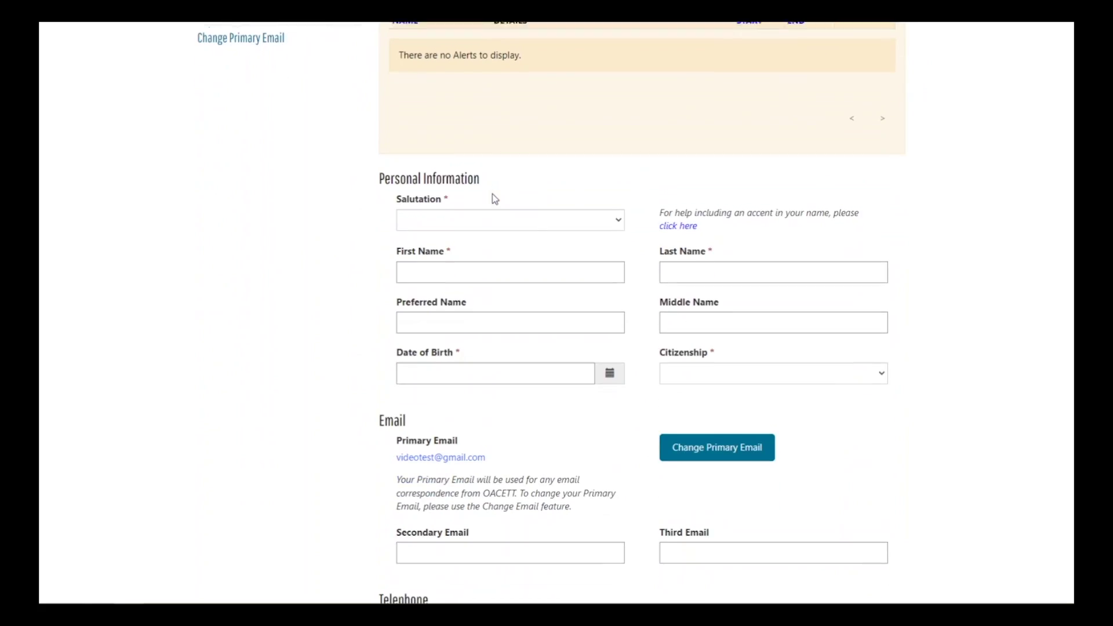
click(491, 218)
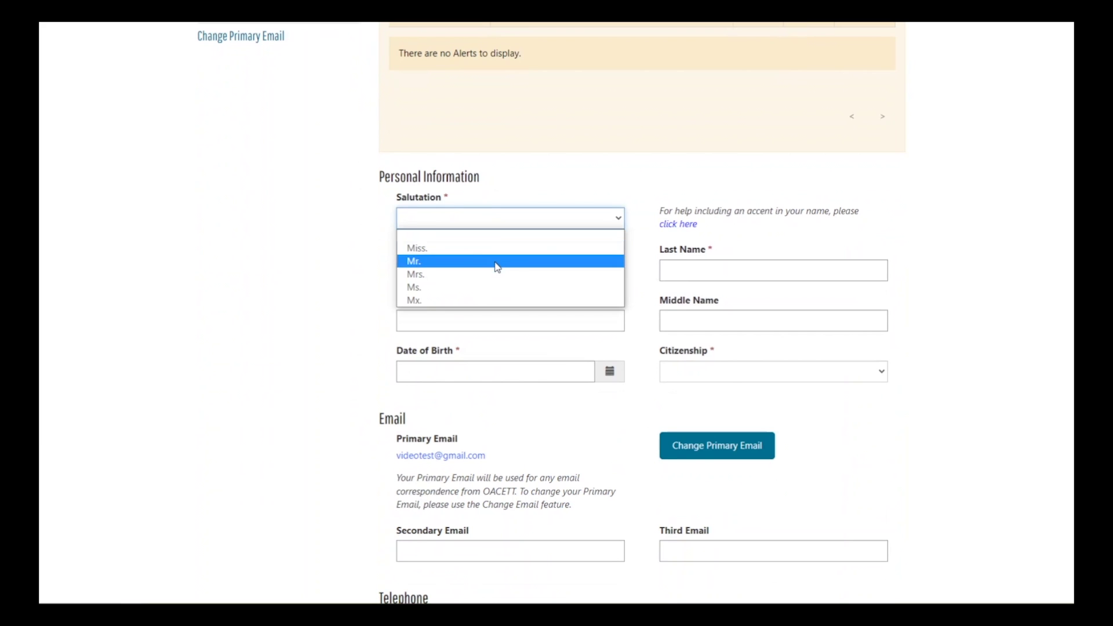
click(497, 261)
click(485, 274)
text(Jo)
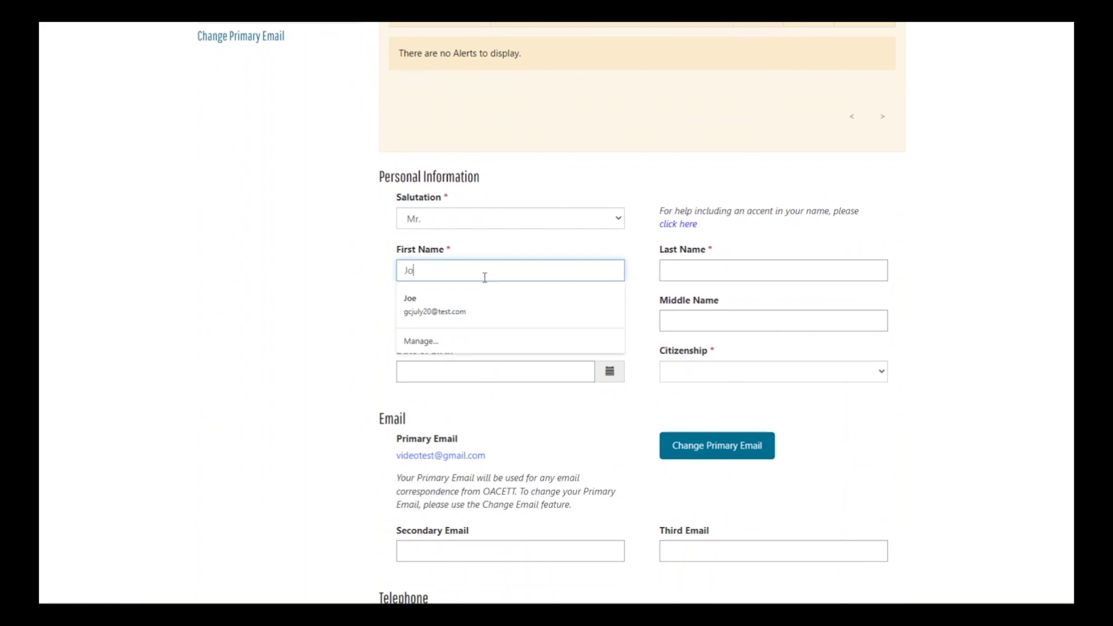
text(hn)
key(Tab)
text(Do)
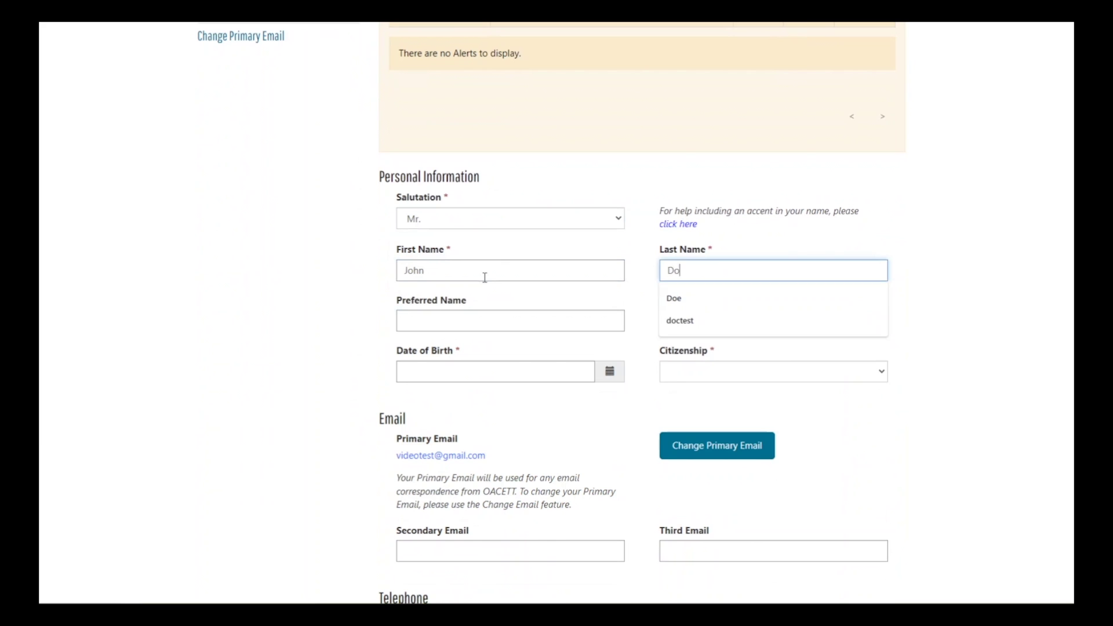
text(e)
Enter the applicant's date of birth and set the citizenship to Canadian Citizen or Permanent Canadian Resident.
click(606, 371)
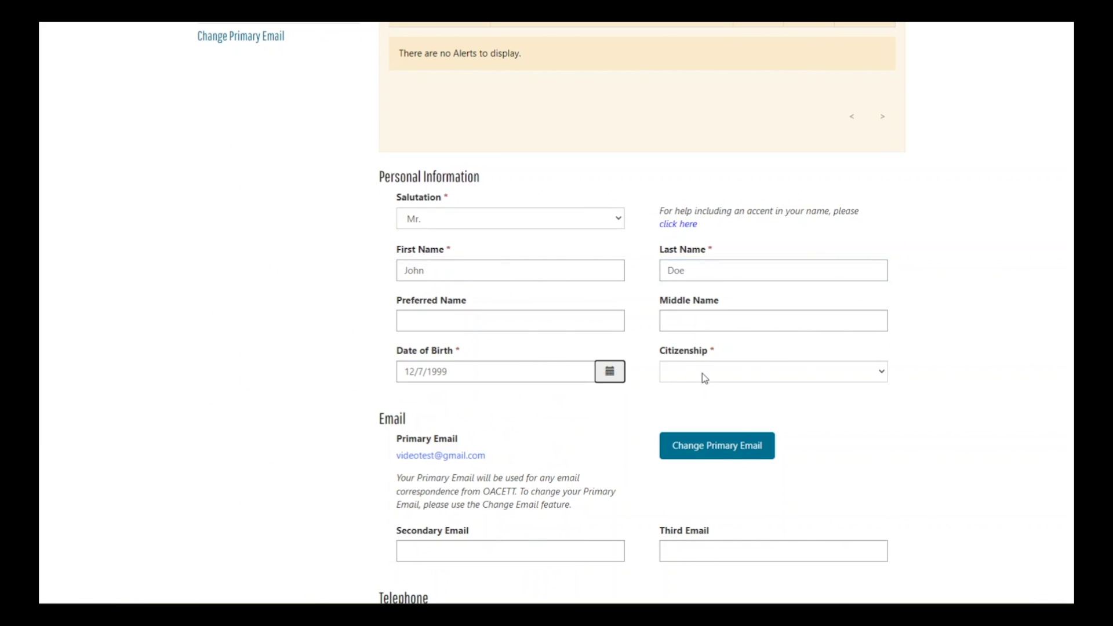
click(703, 373)
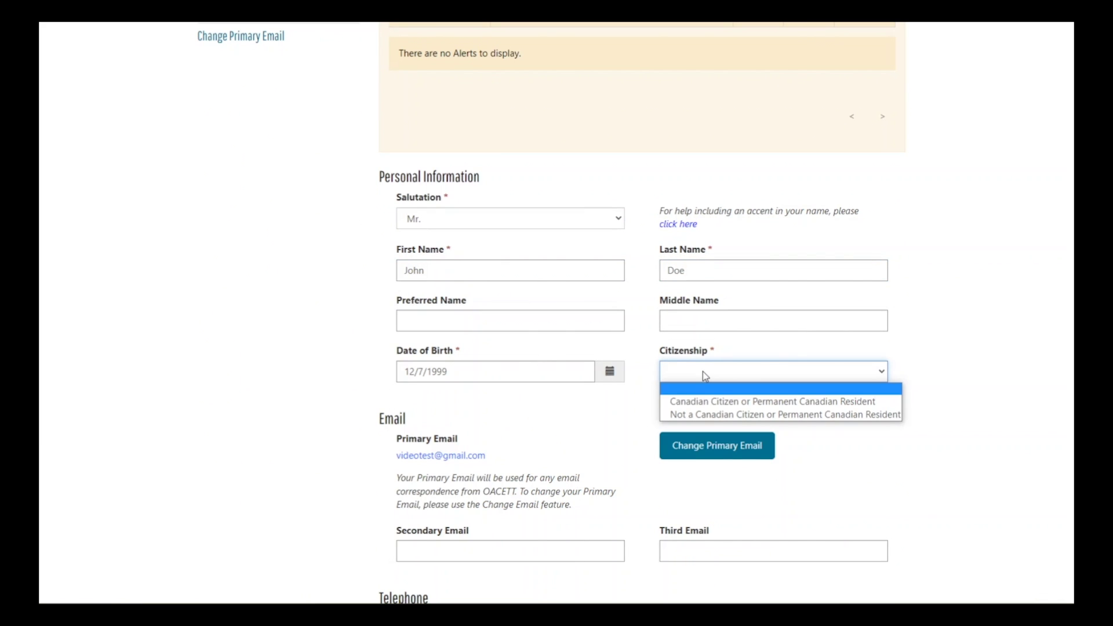
click(700, 403)
Set the preferred phone to Cell and fill in the applicant's cell number.
scroll(631, 402, down, 2)
scroll(631, 408, down, 1)
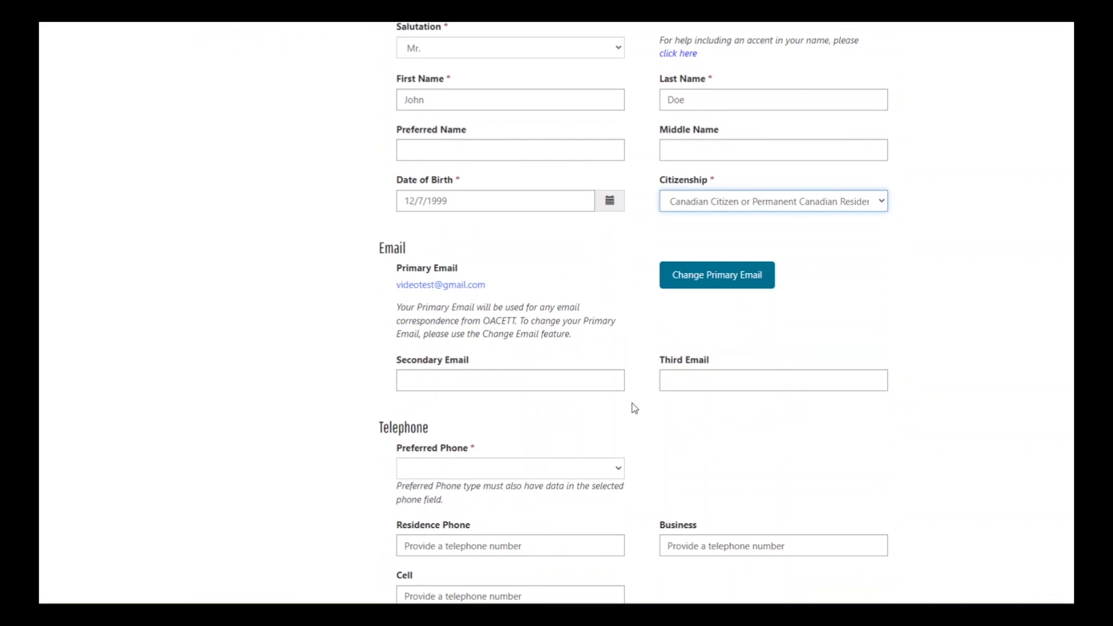
scroll(650, 403, down, 4)
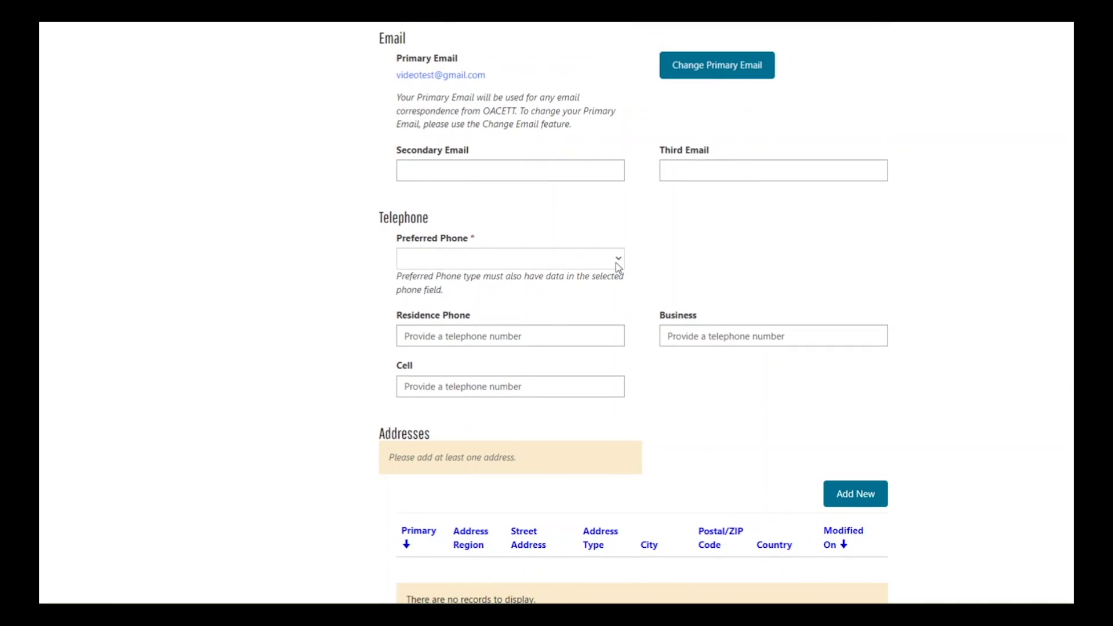
click(618, 260)
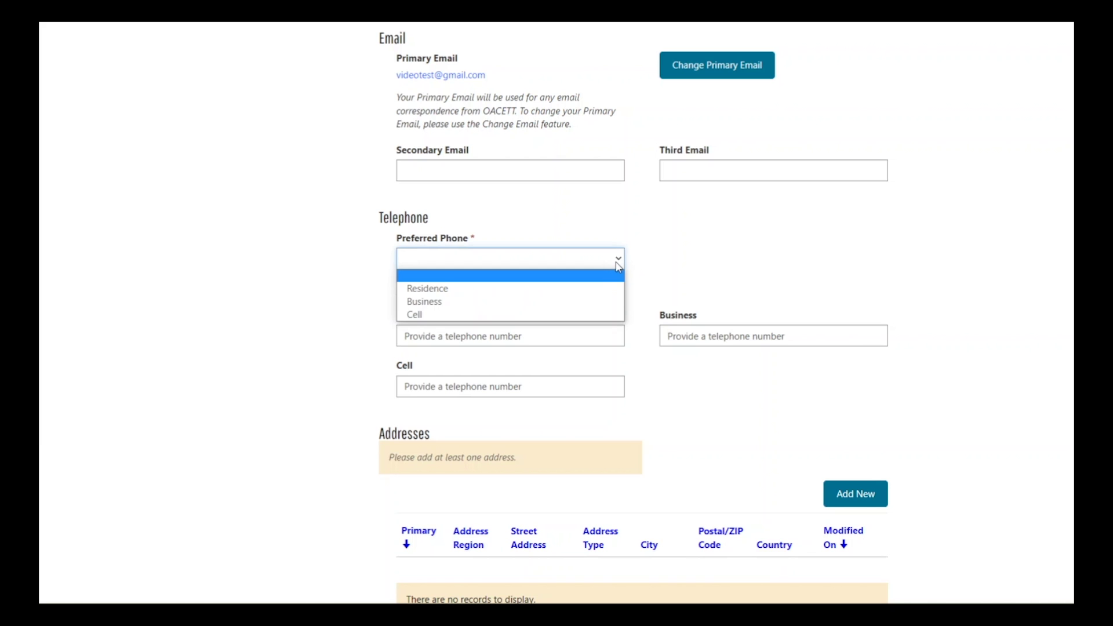
click(600, 312)
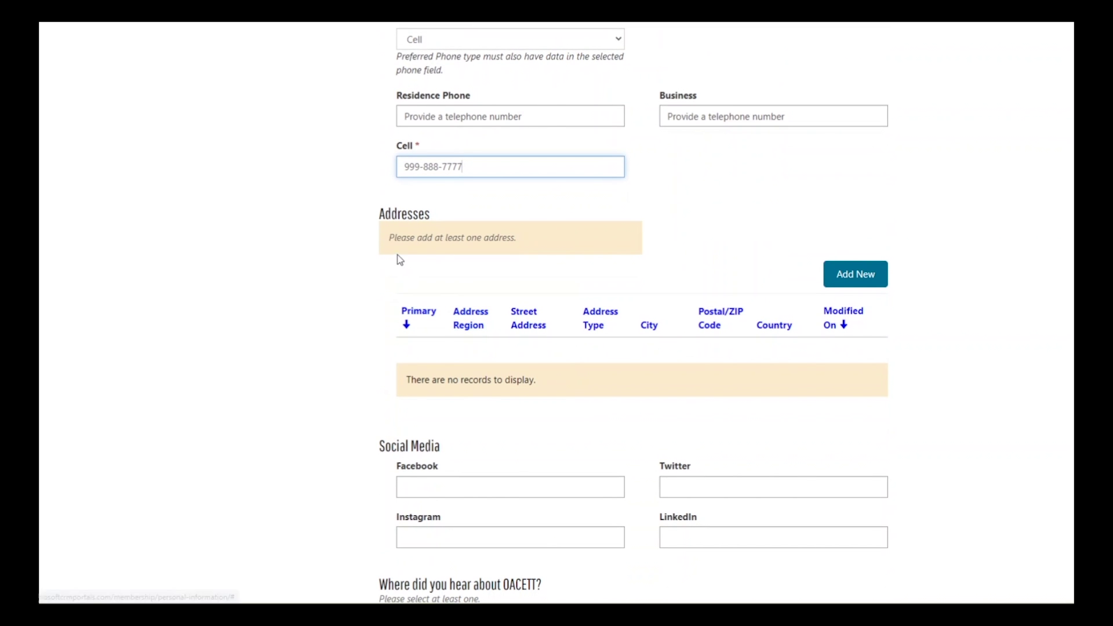
Add a primary address with region Canada and type Residence, filling in the applicant's street address, city, province and postal code.
click(857, 279)
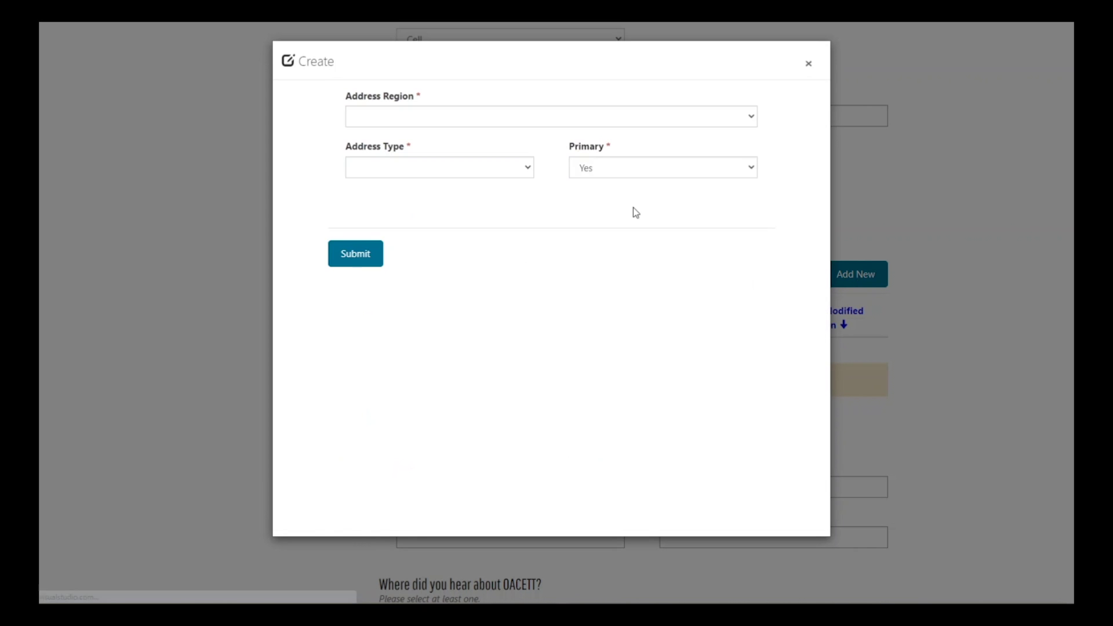
click(410, 124)
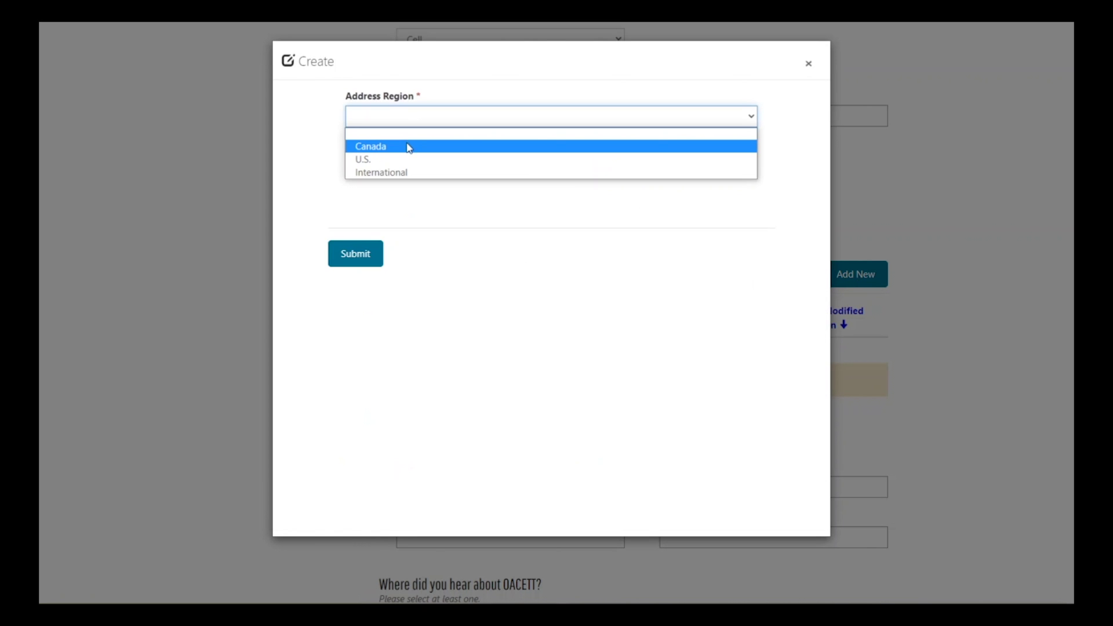
click(406, 146)
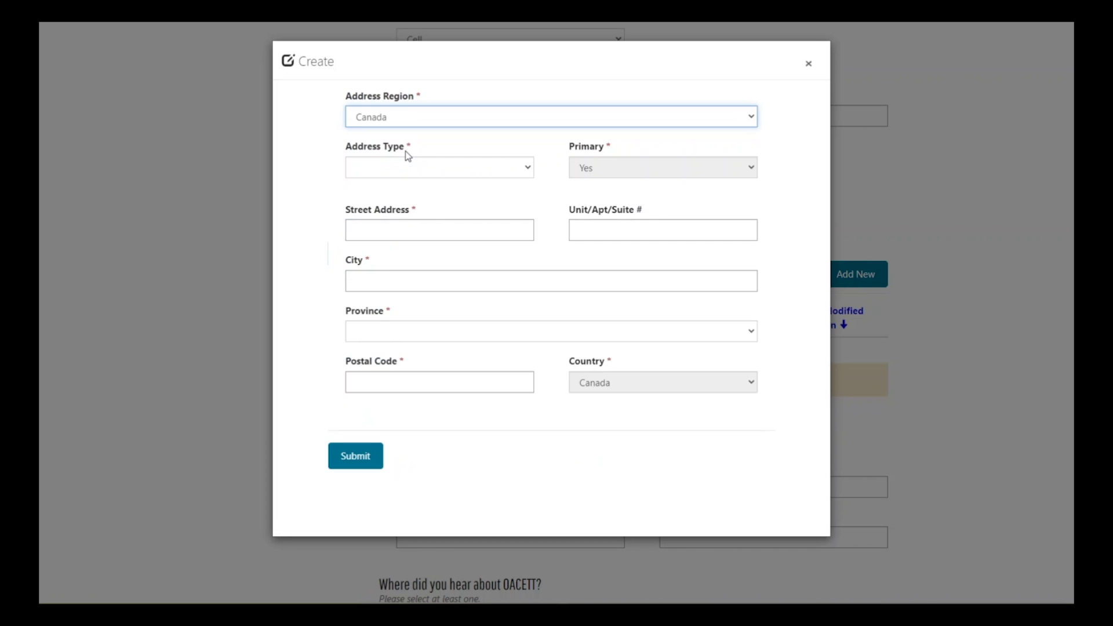
click(492, 167)
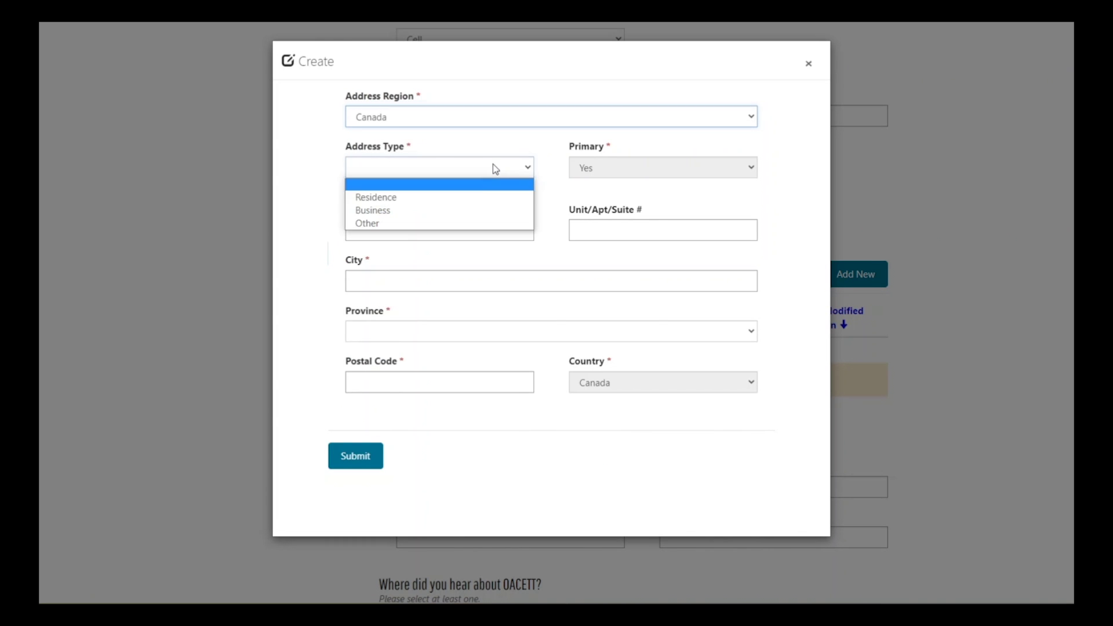
click(454, 198)
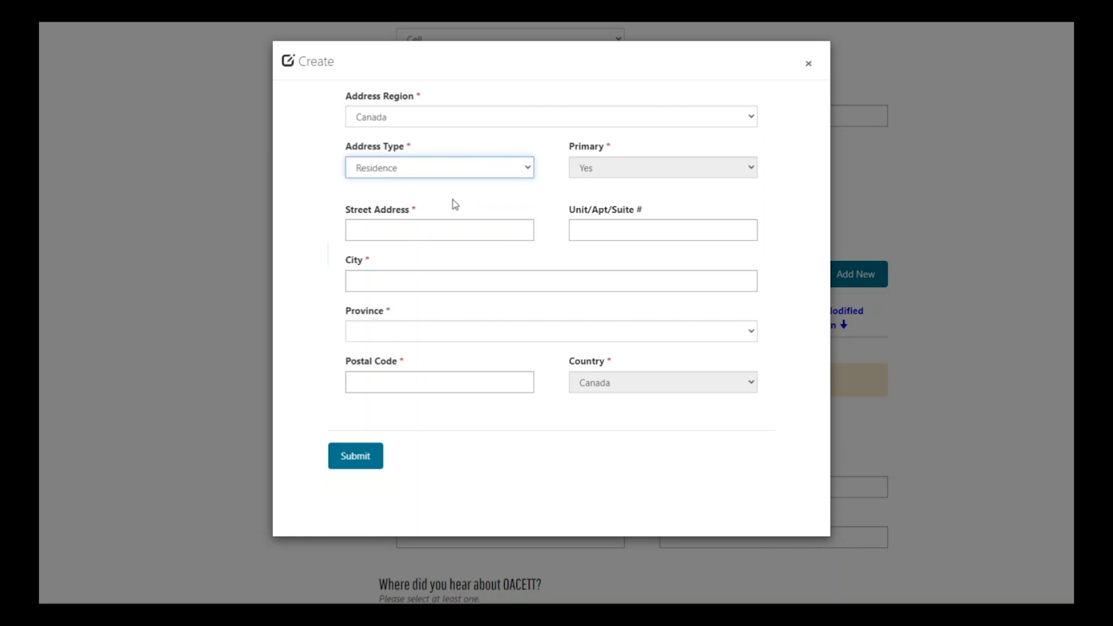
click(453, 232)
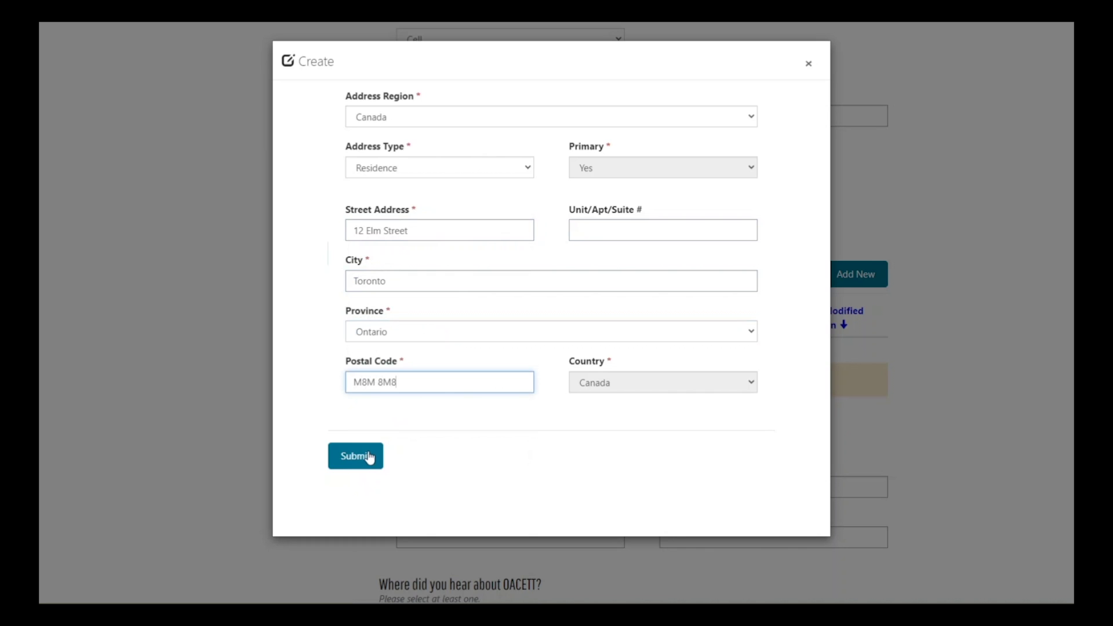
click(369, 458)
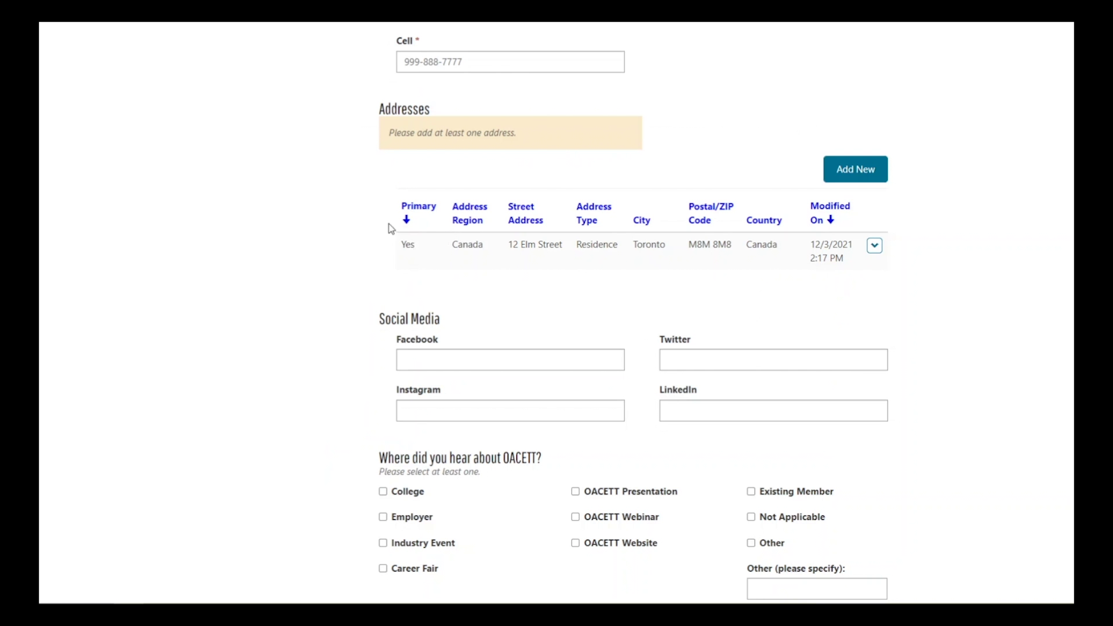
Mark College as the place where the applicant heard about OACETT and submit the profile.
scroll(377, 256, down, 3)
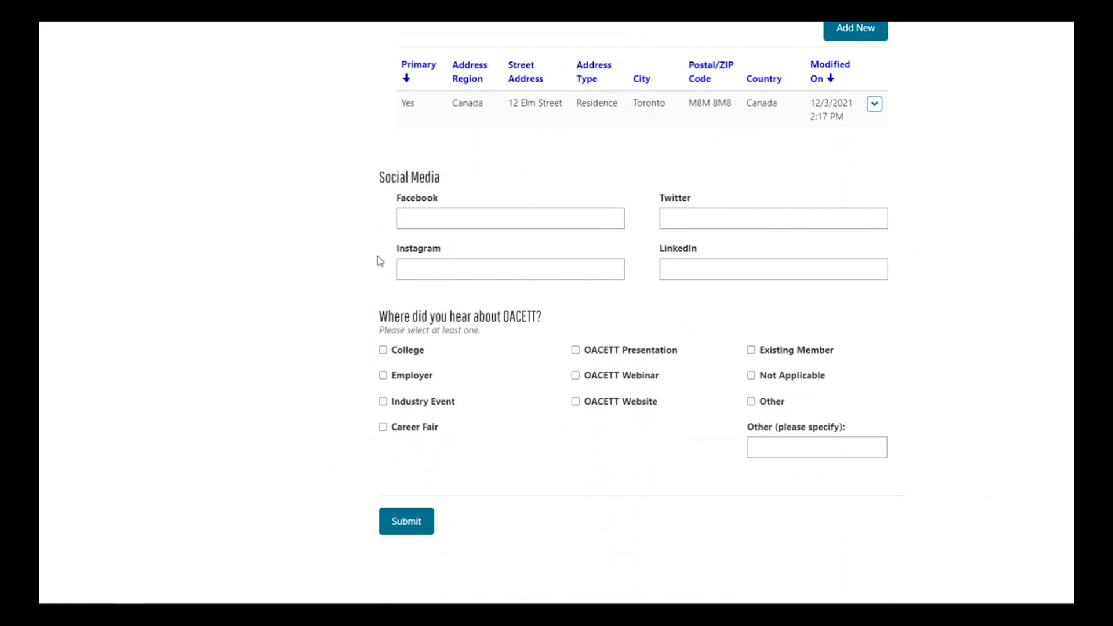
click(400, 351)
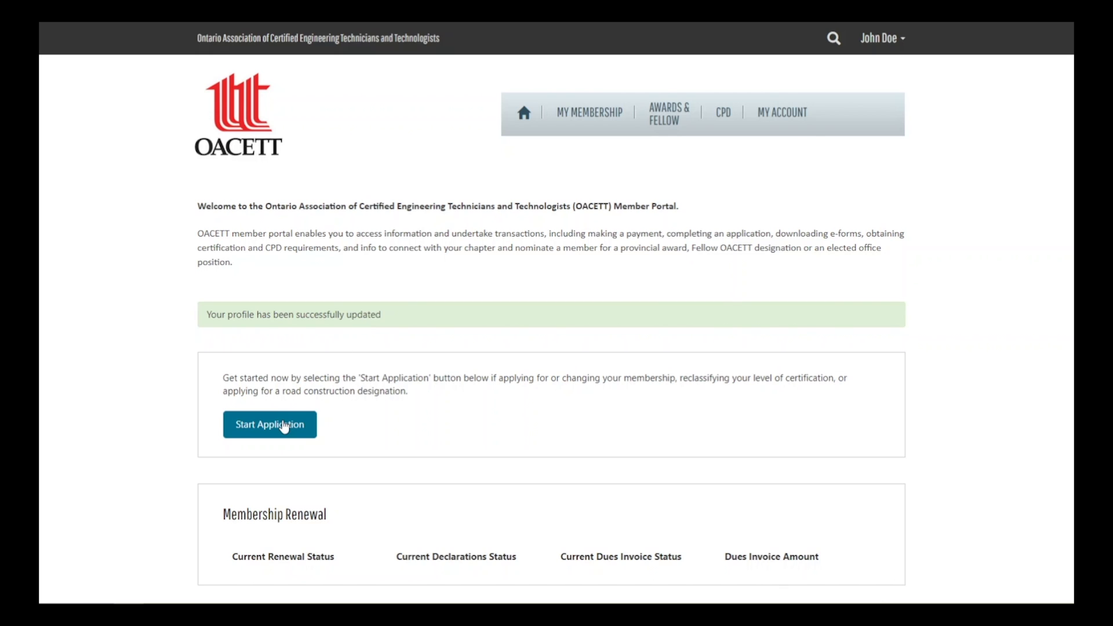
Start an application as a full time post-secondary Ontario College student in the Civil discipline and proceed to Step 1.
click(283, 425)
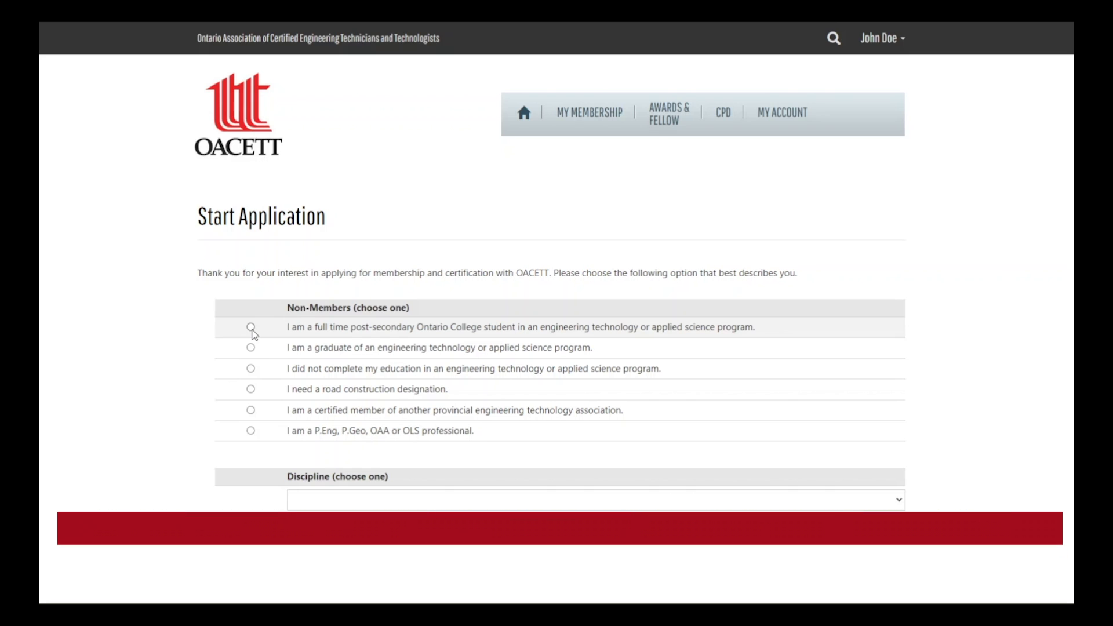
click(251, 328)
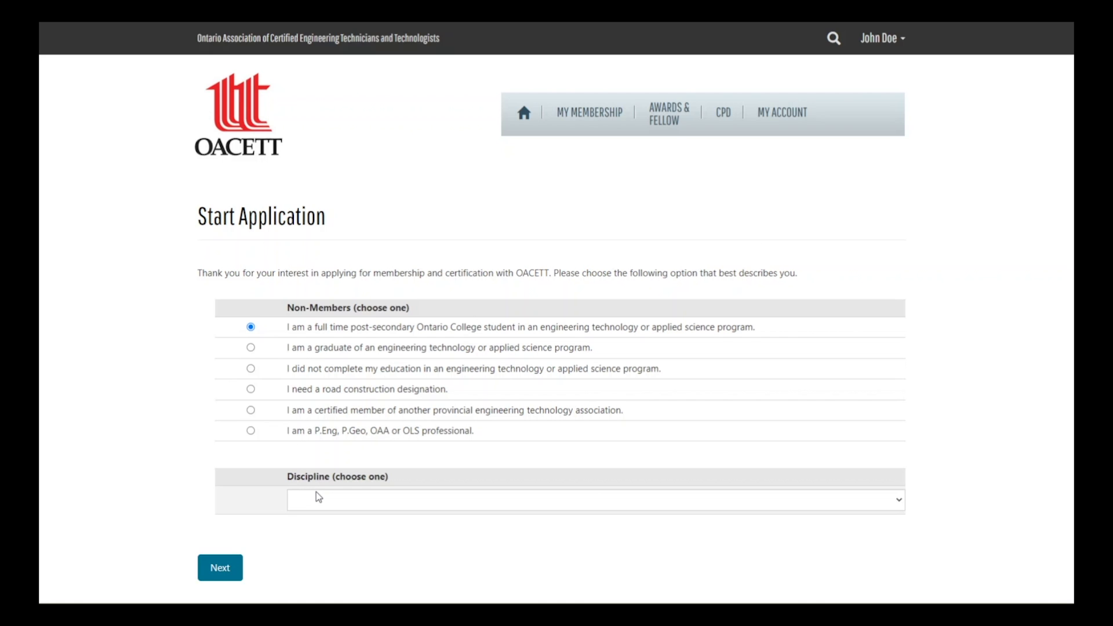
click(316, 496)
click(341, 342)
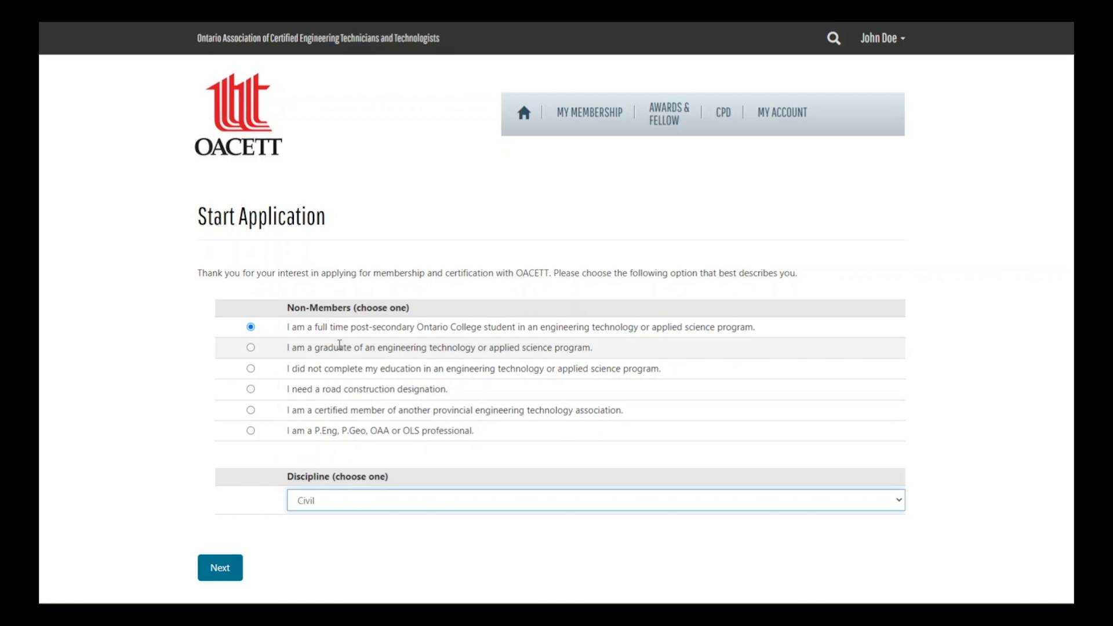
click(214, 574)
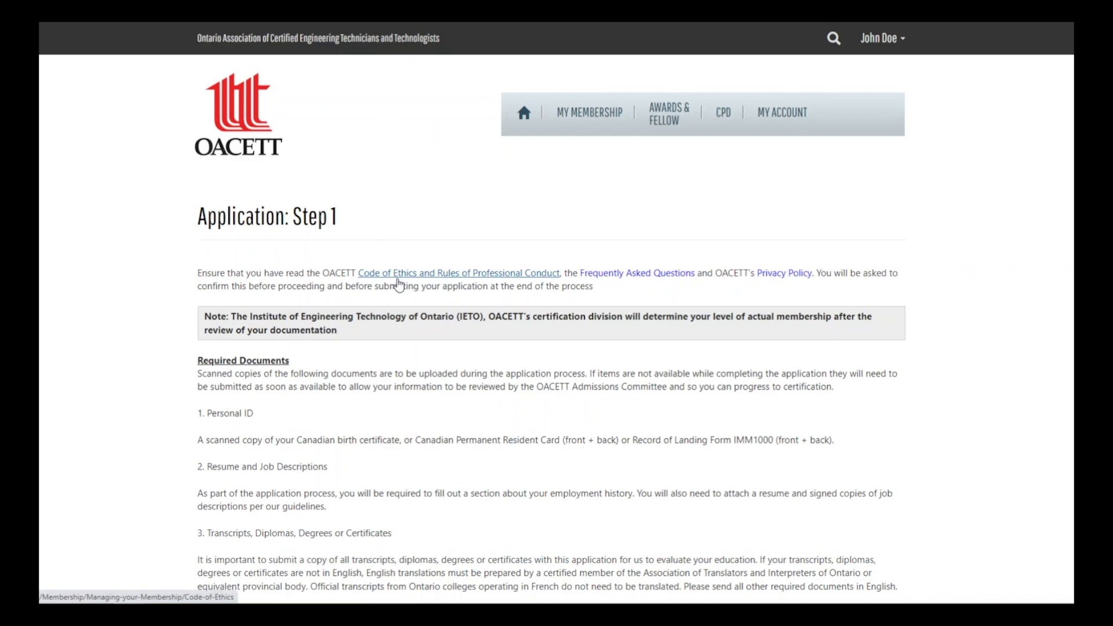
Consult the Code of Ethics and Rules of Professional Conduct, the Frequently Asked Questions and the Privacy Policy.
click(403, 279)
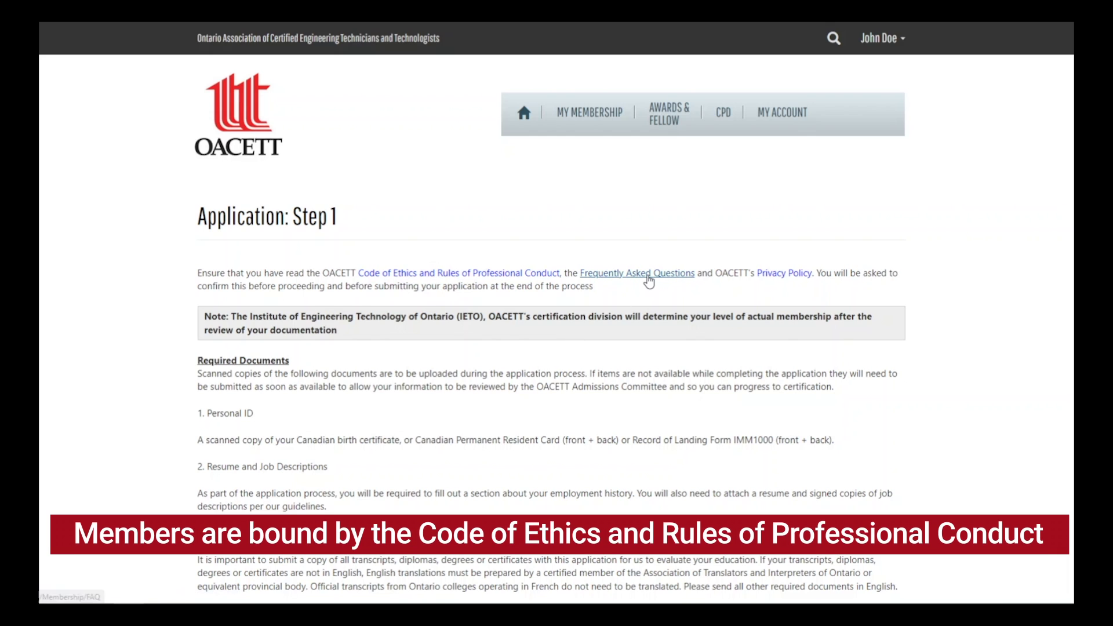
click(648, 277)
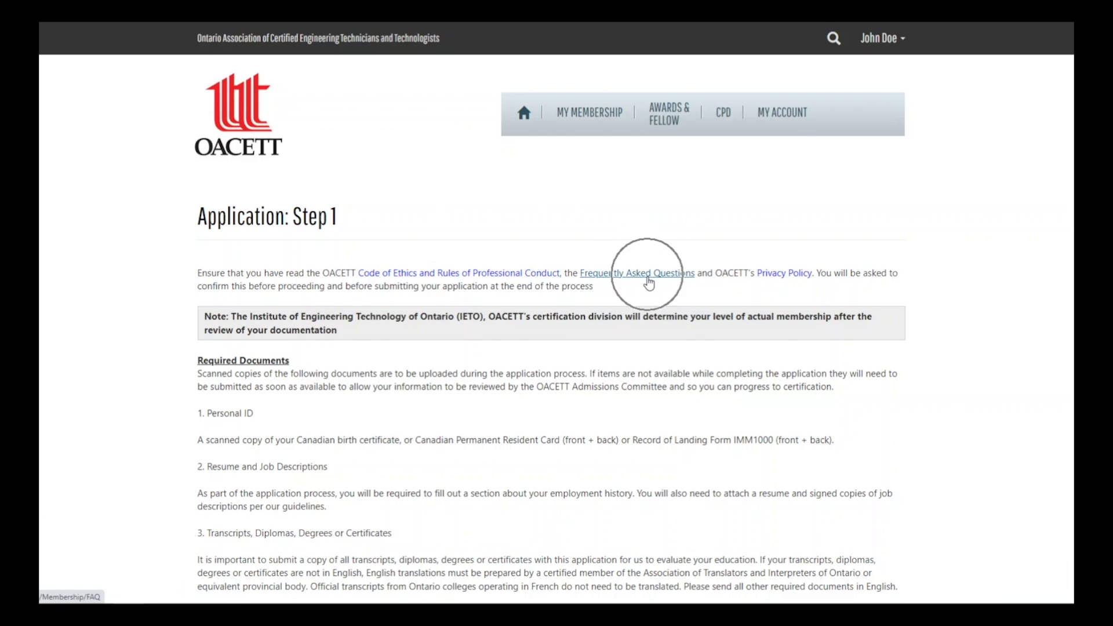
click(787, 277)
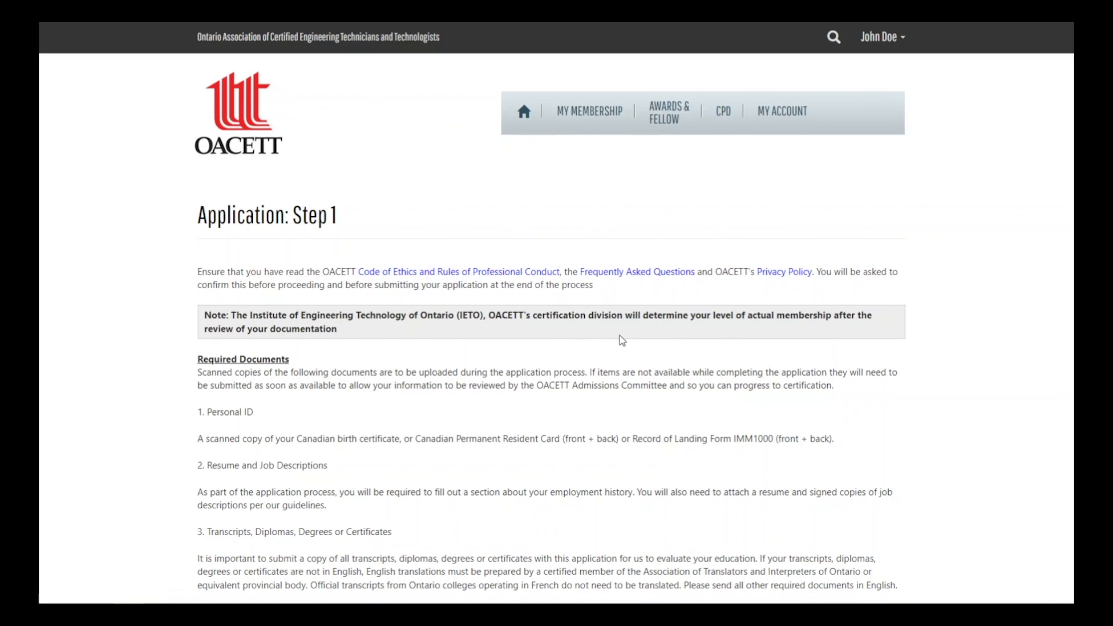
Review the required documents for the application and agree to the consent statement.
scroll(620, 339, down, 4)
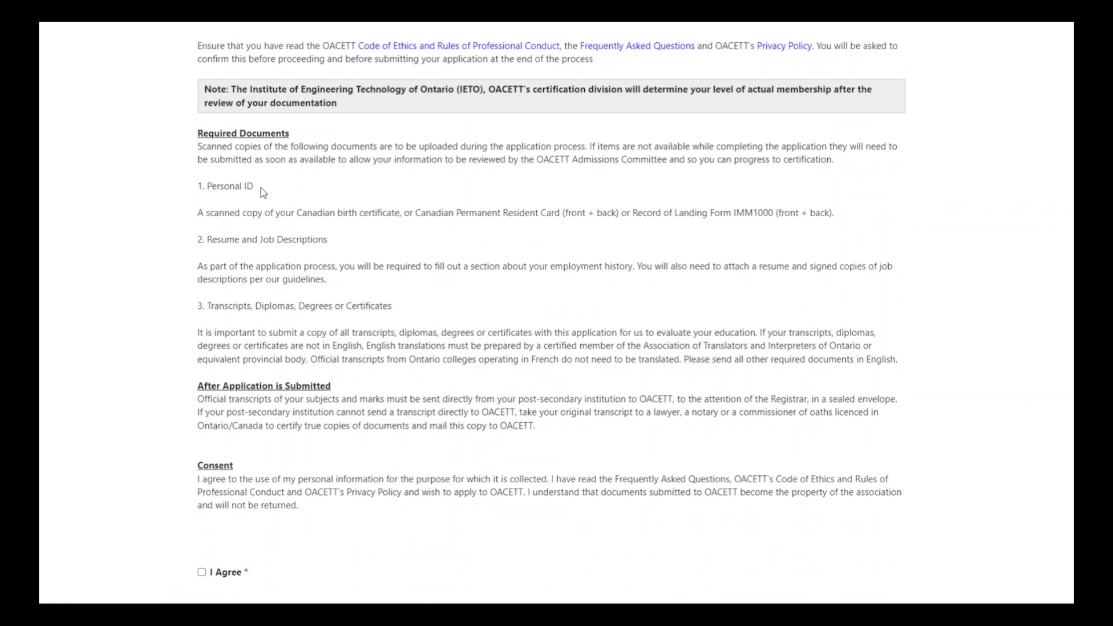
drag(258, 187, 191, 185)
click(192, 194)
scroll(274, 273, down, 2)
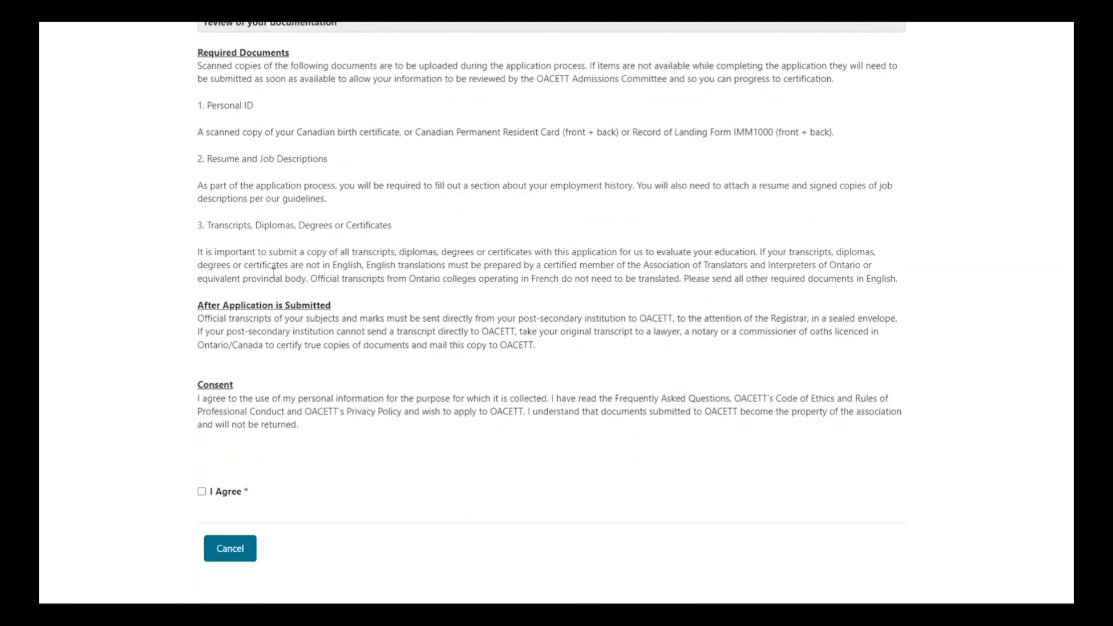
click(225, 457)
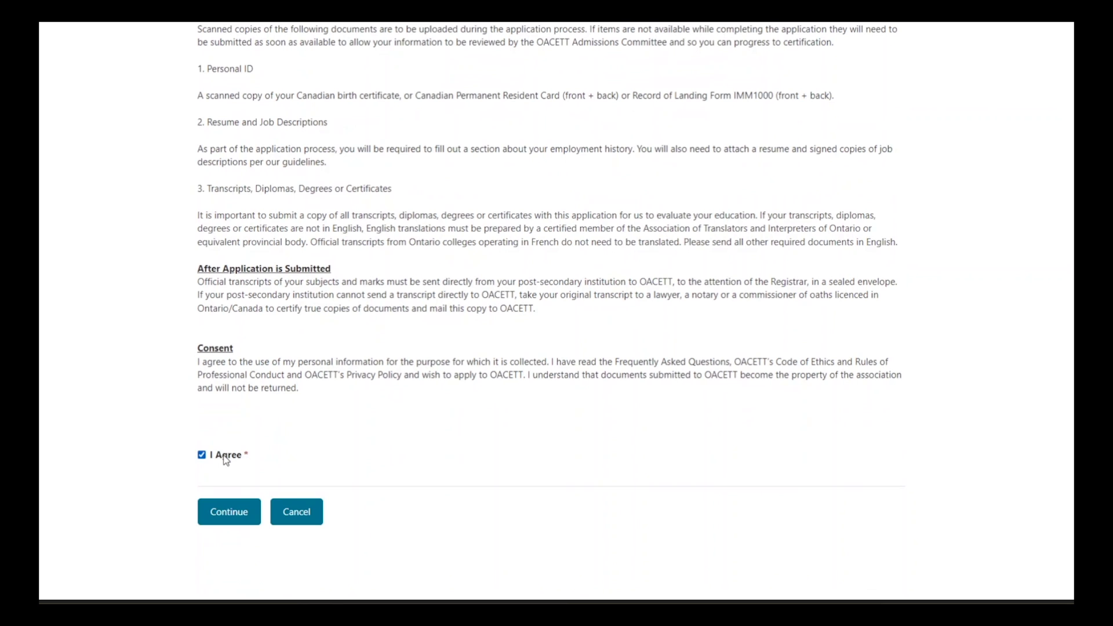
Continue to Step 2 of the application and set the gender to Prefer Not to Disclose.
click(231, 510)
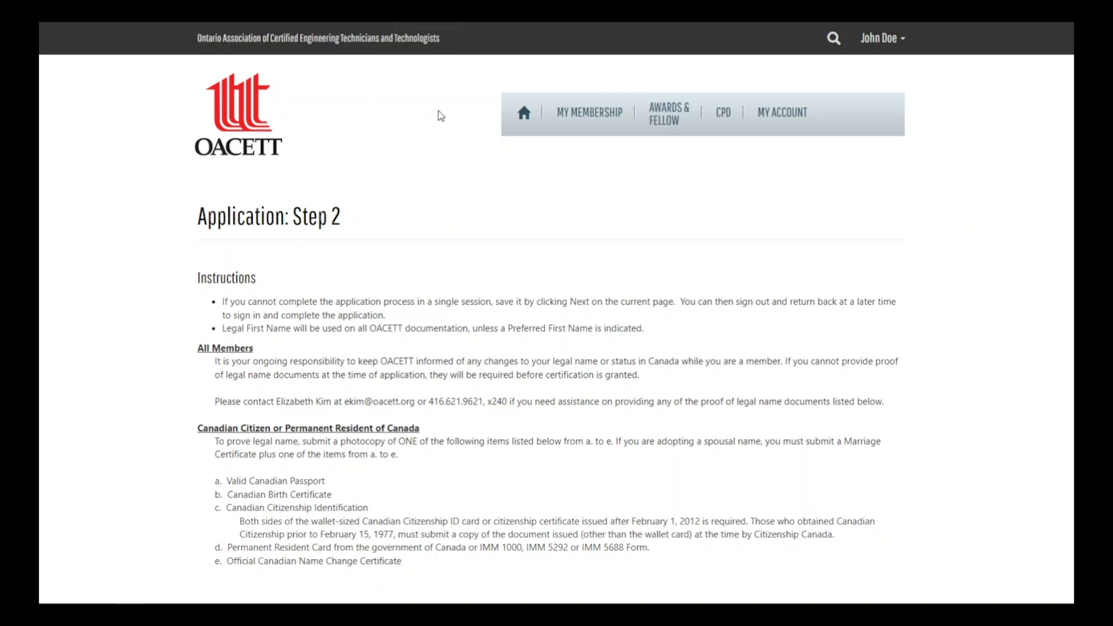
scroll(426, 253, down, 7)
scroll(427, 253, down, 3)
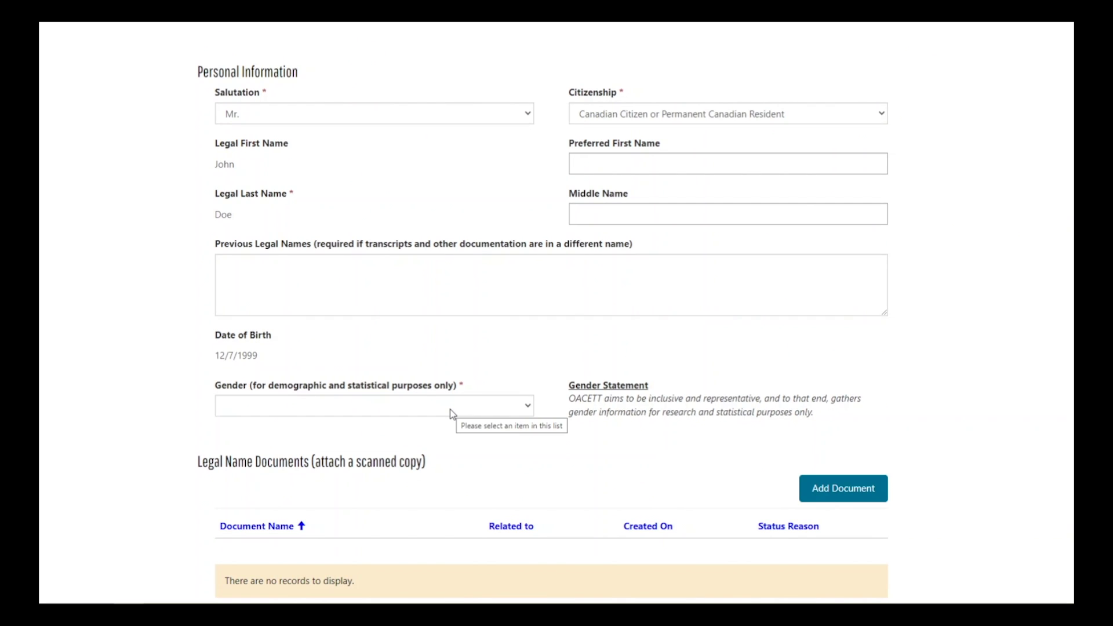
click(450, 409)
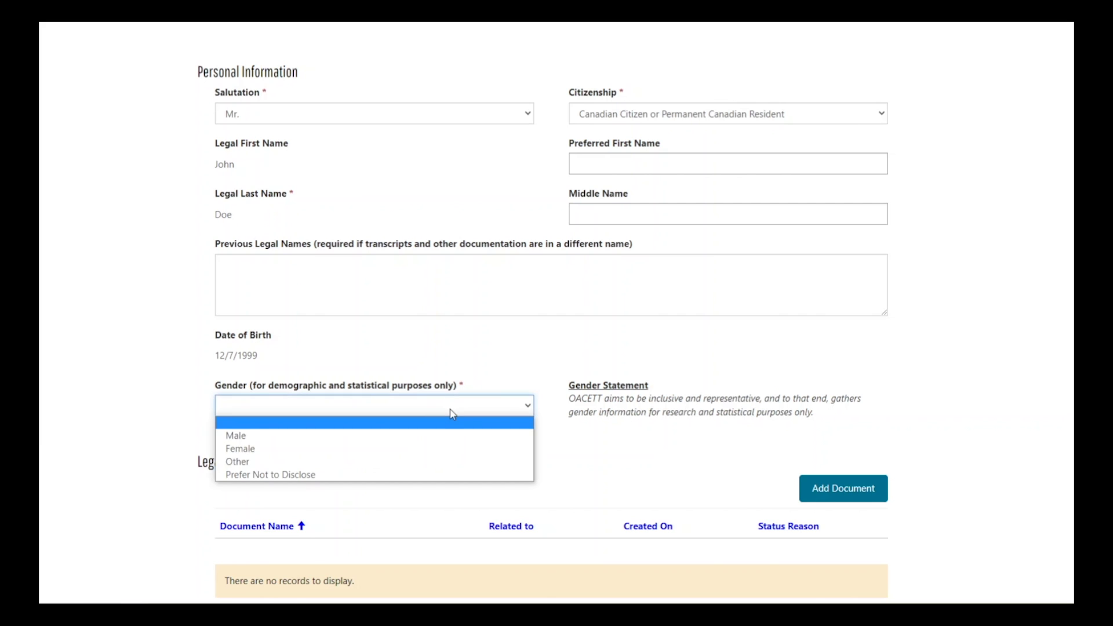
click(420, 474)
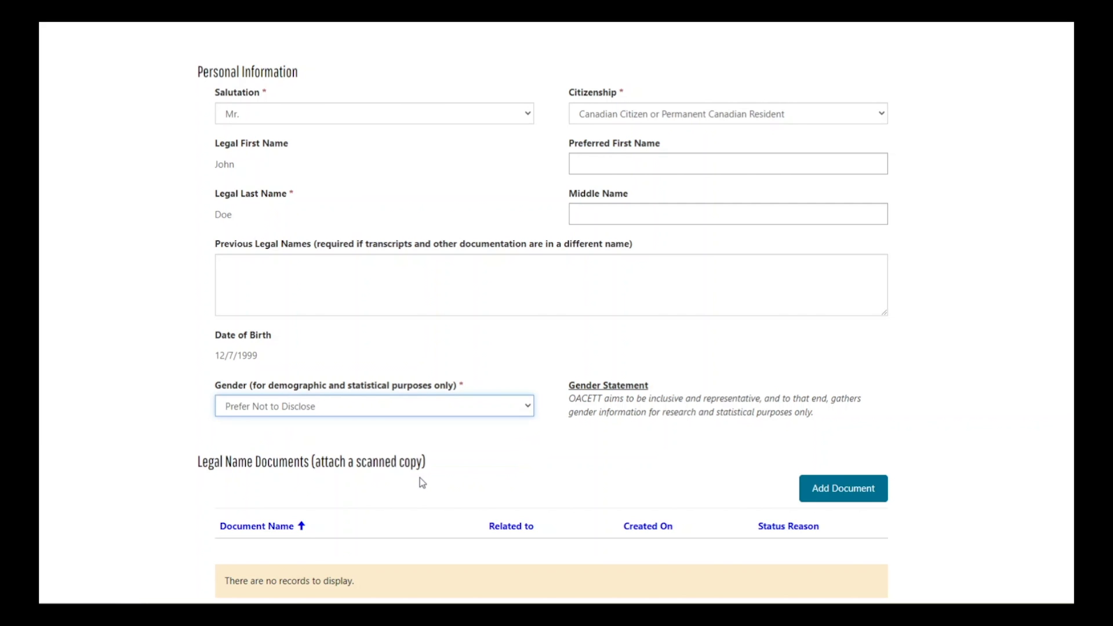
Add a legal name document named passport, attach the file NMD Invoice.png and submit it.
scroll(420, 478, down, 3)
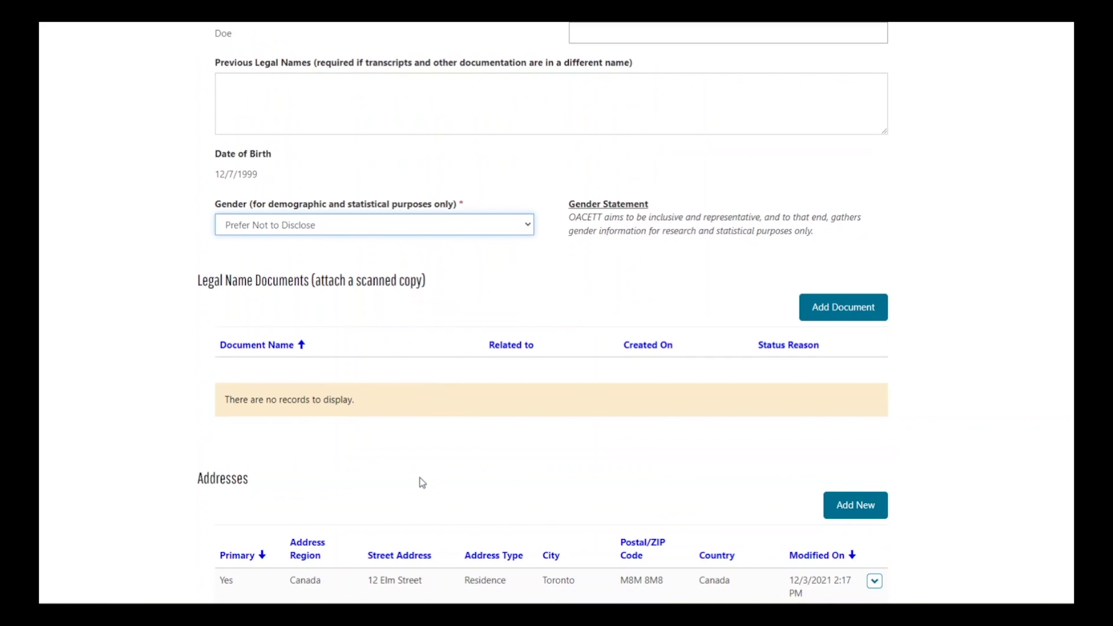
scroll(420, 478, up, 7)
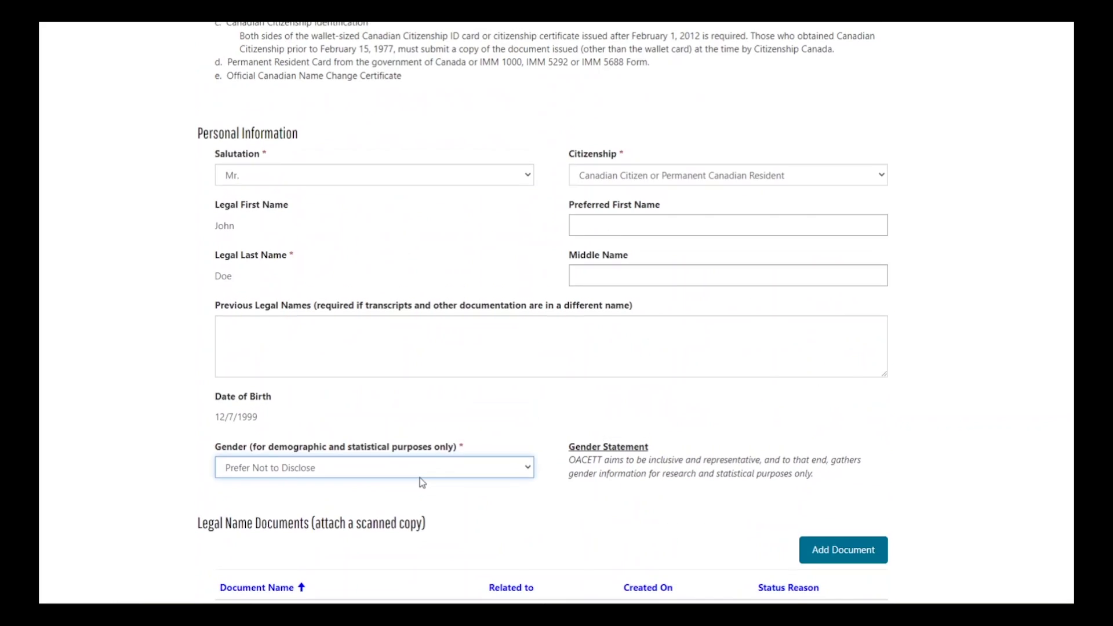
drag(225, 174, 422, 266)
scroll(423, 263, down, 8)
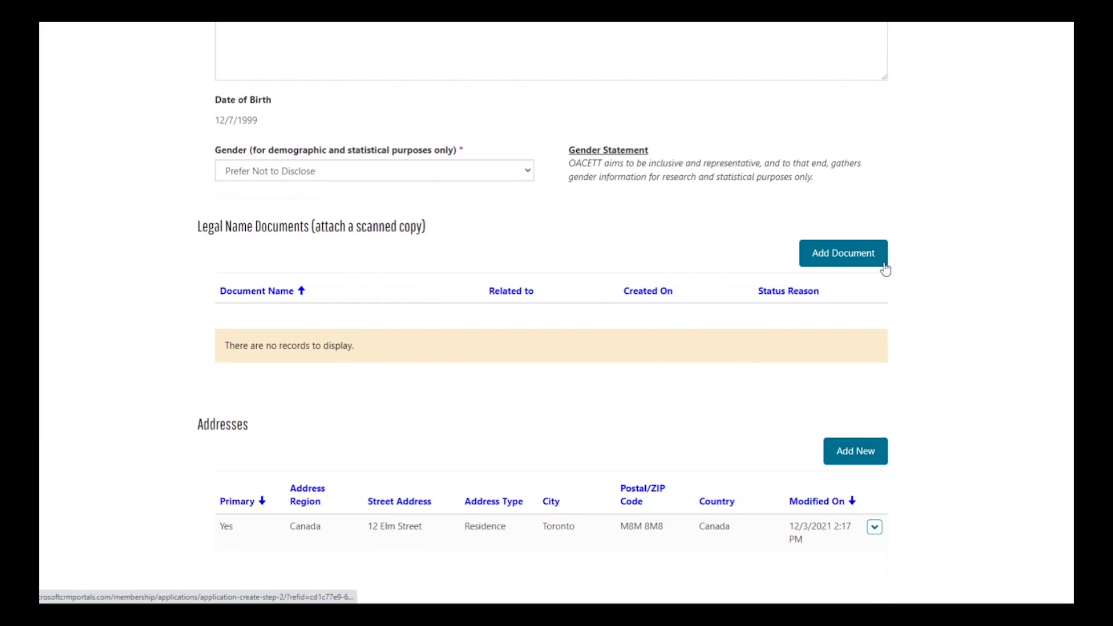
click(883, 266)
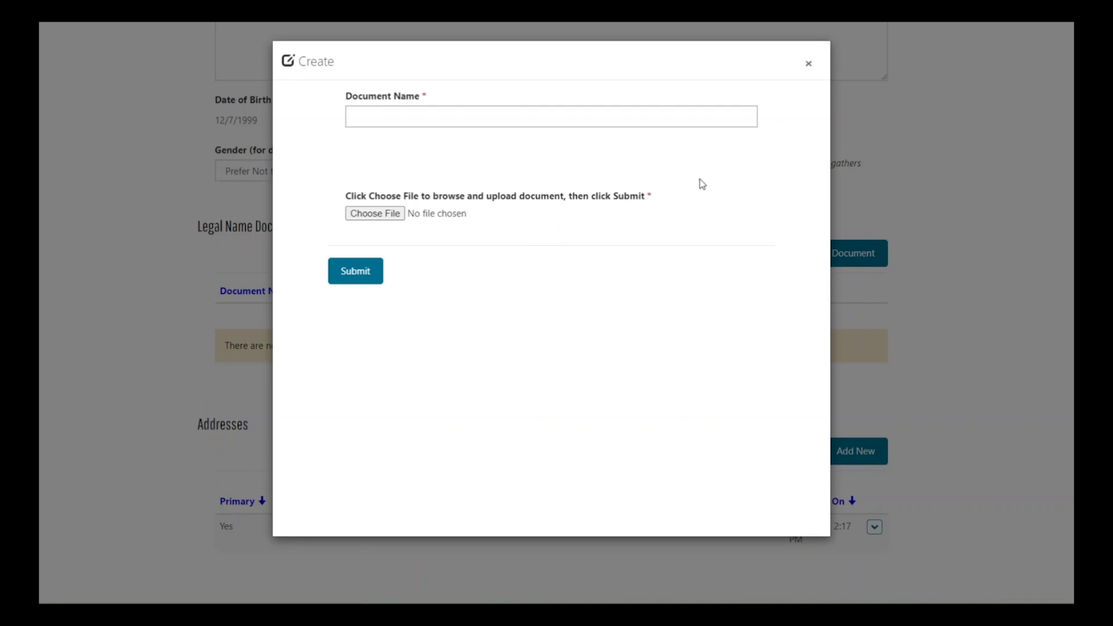
click(620, 119)
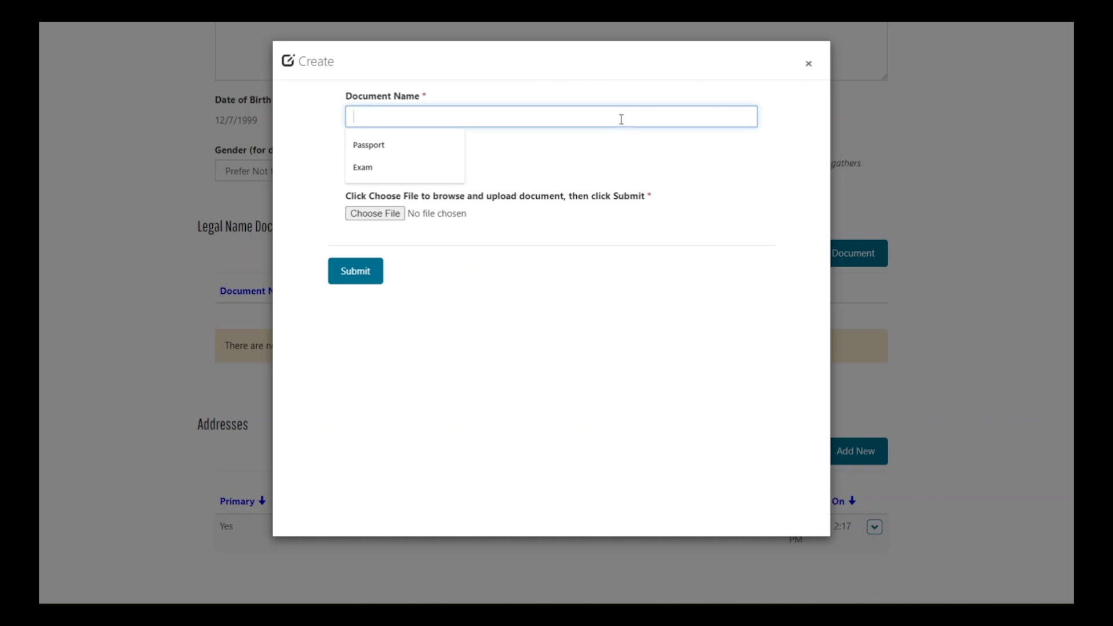
text(passport)
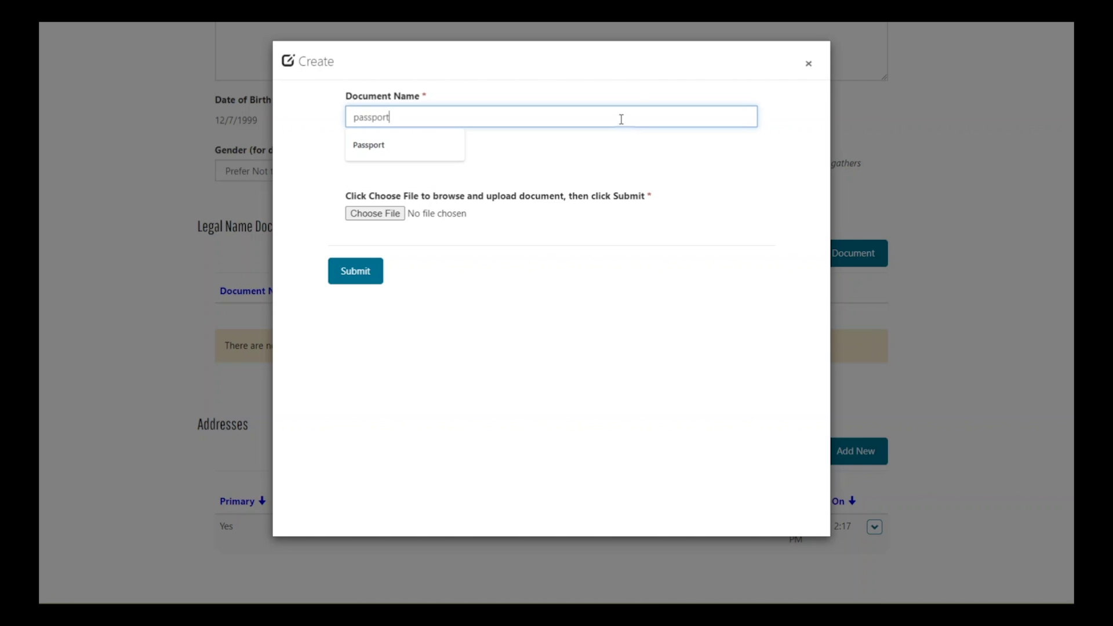
click(603, 147)
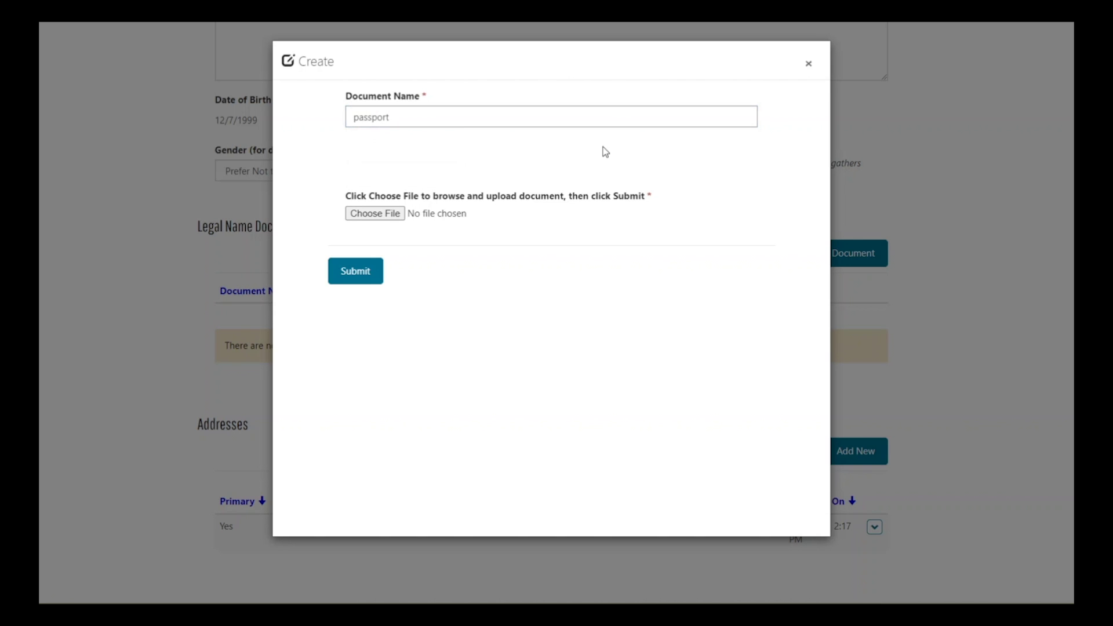
click(376, 214)
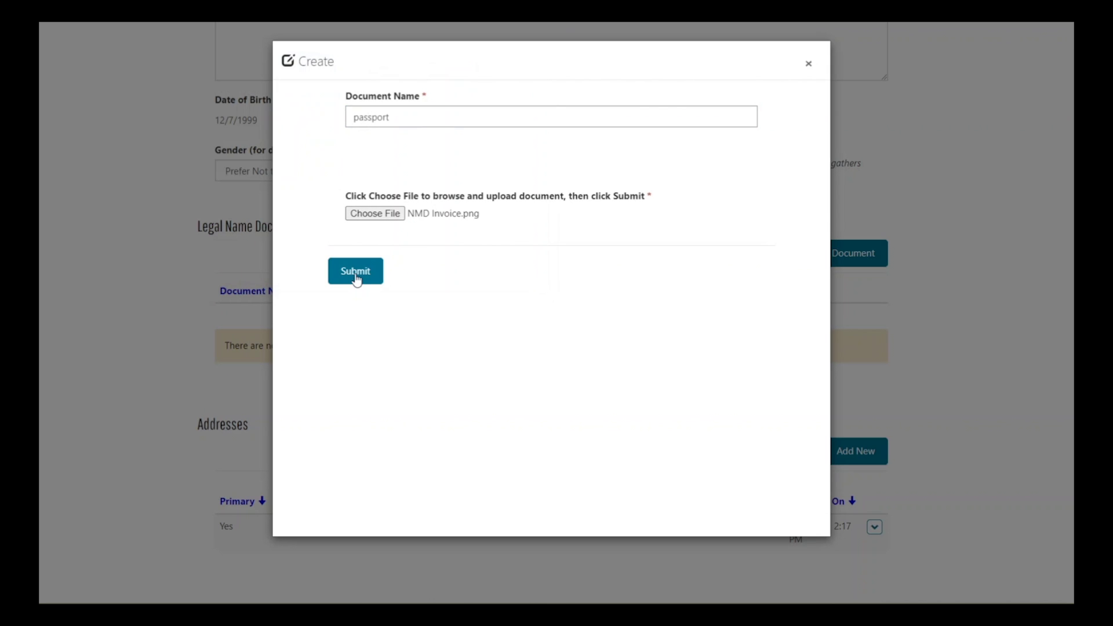
click(356, 271)
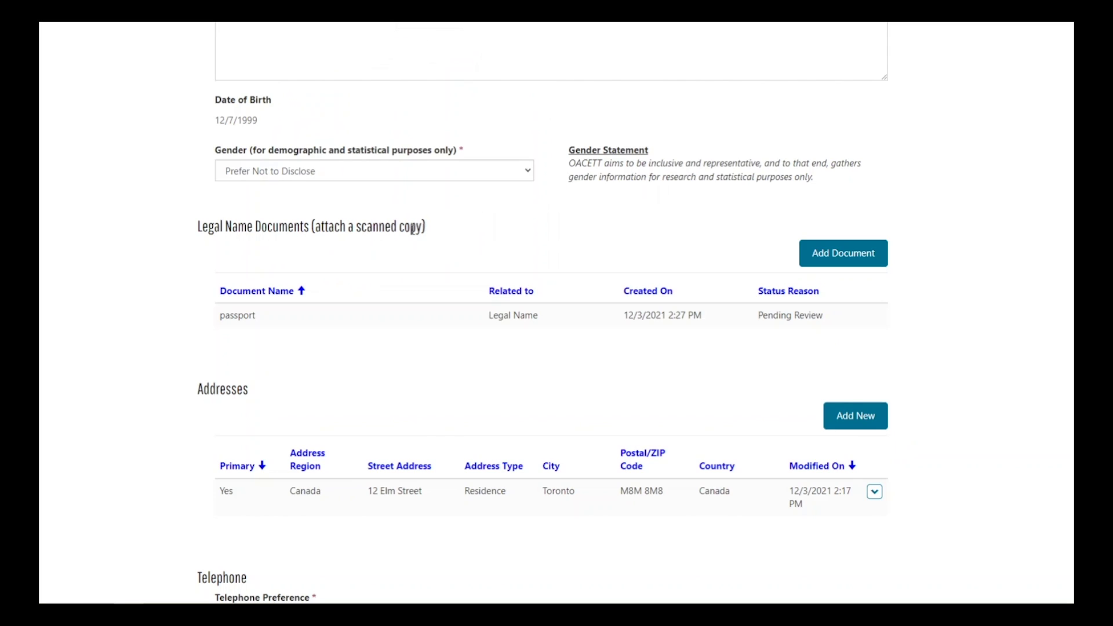
In the student details, set the program duration to 3 Year and the year presently attending to 3 Year.
scroll(413, 231, down, 2)
scroll(413, 232, down, 4)
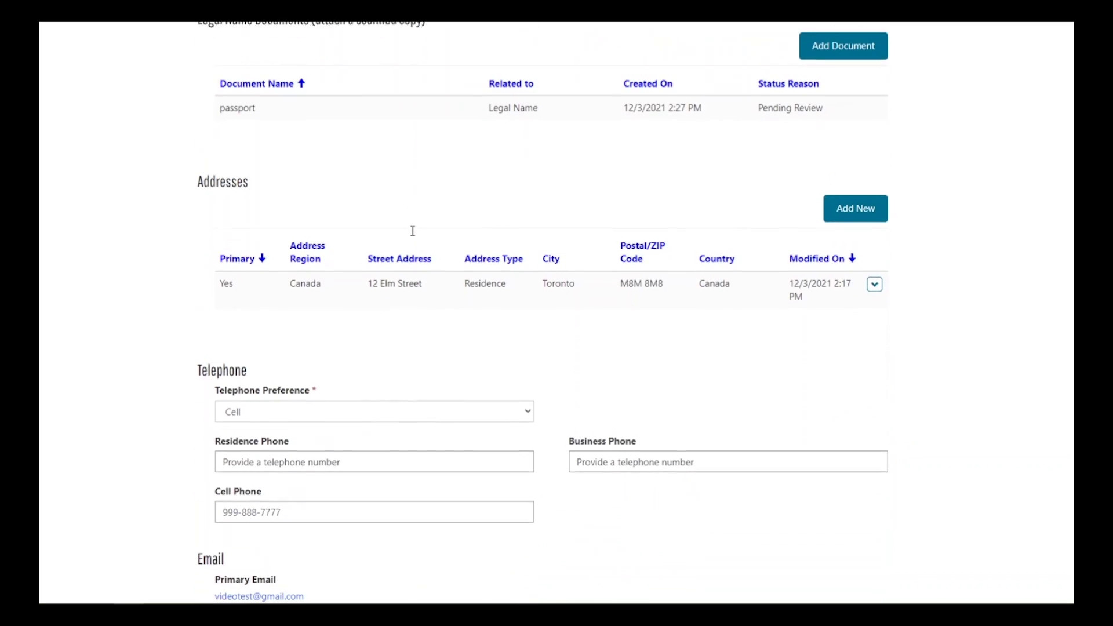
scroll(413, 231, down, 6)
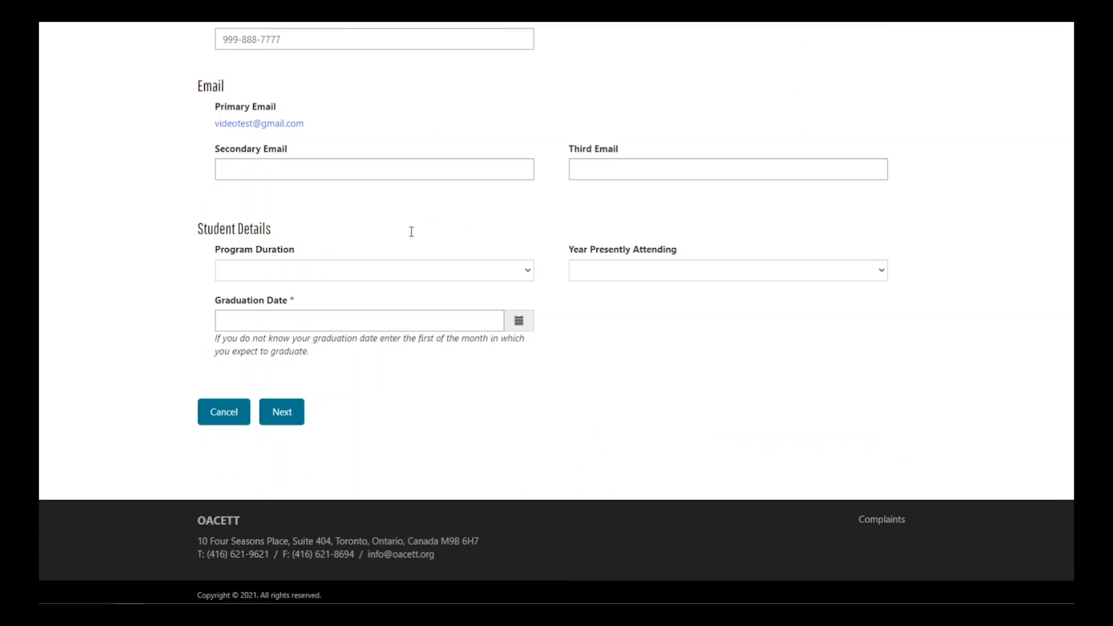
click(415, 272)
click(427, 327)
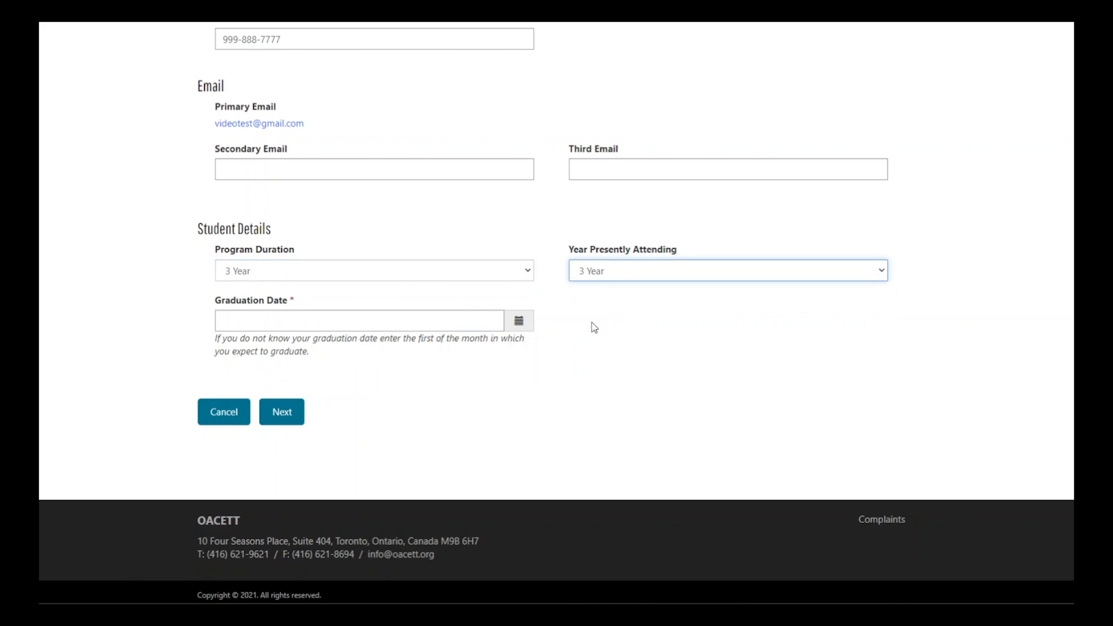
Set the graduation date to 6/1/2022 and proceed to the academics part of the application.
click(512, 328)
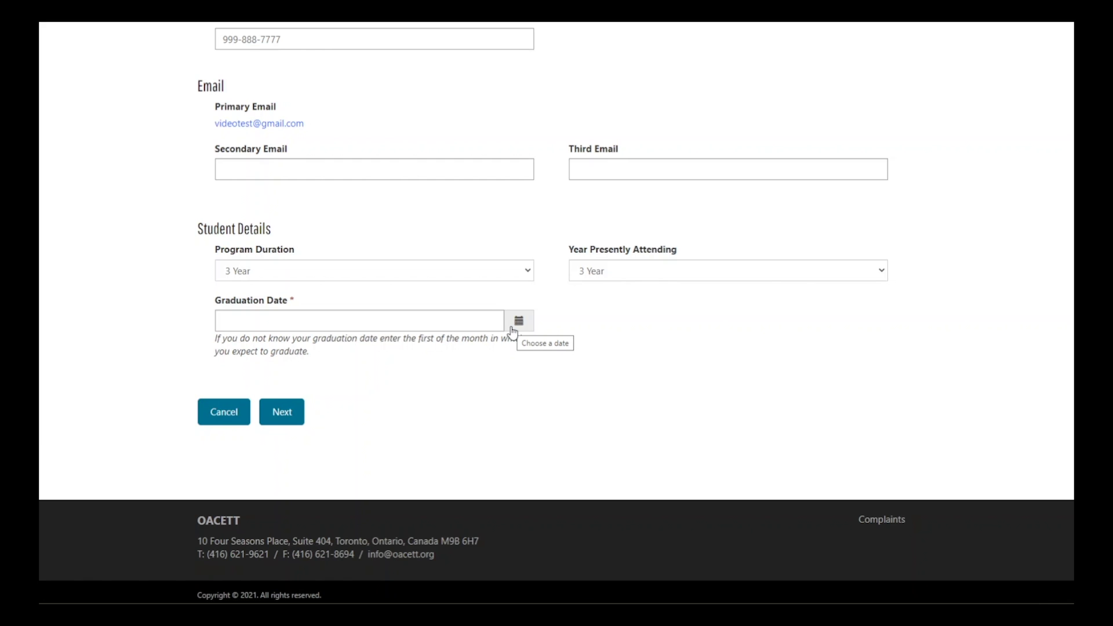
click(512, 329)
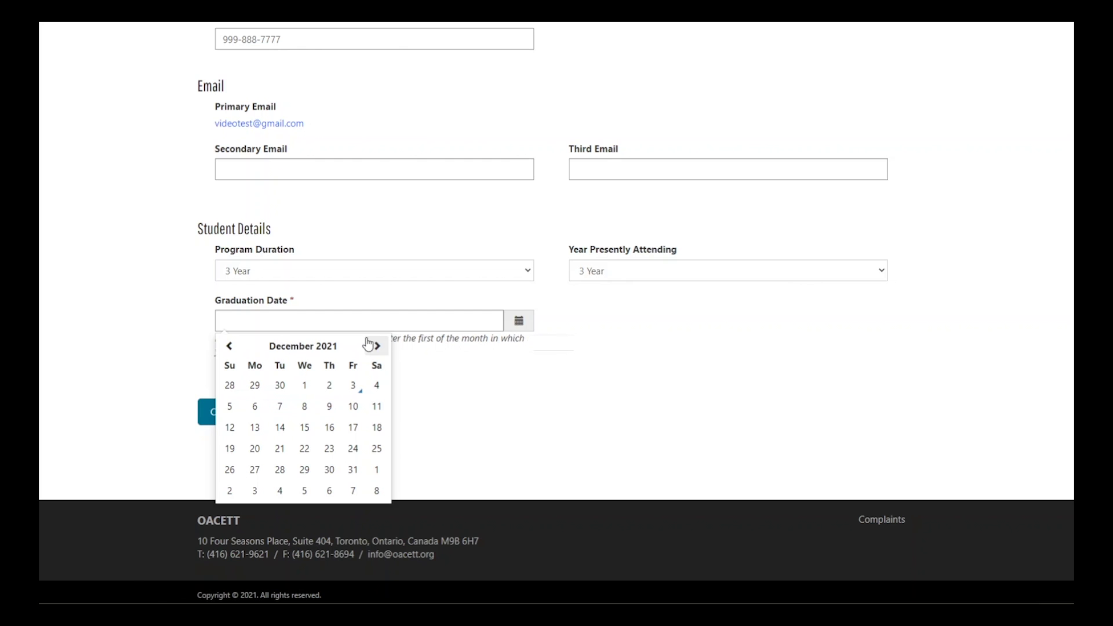
click(302, 387)
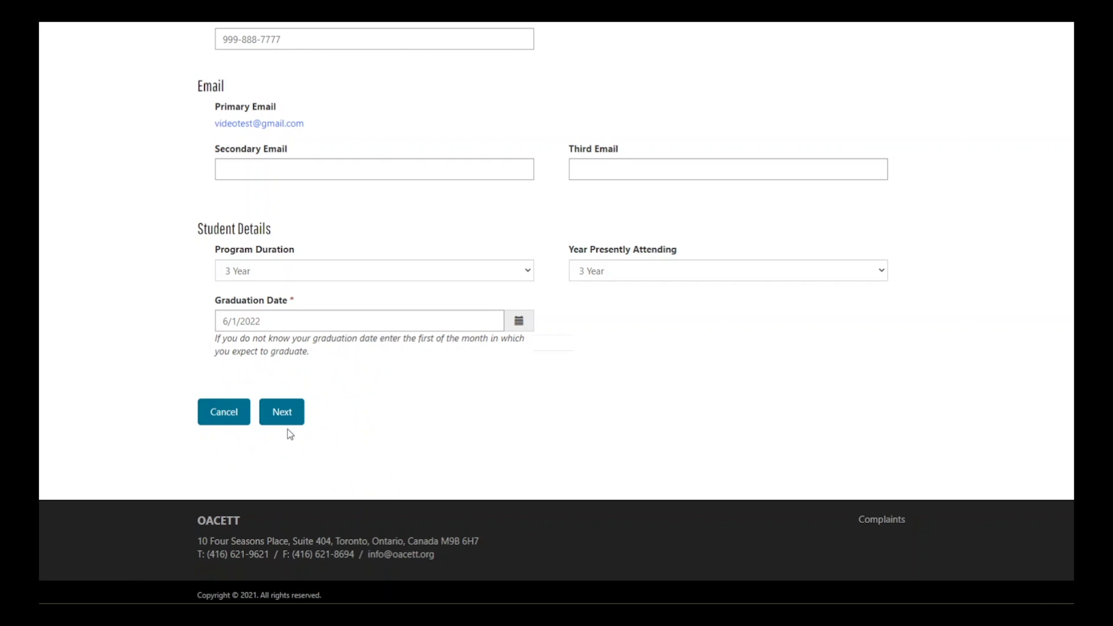
click(290, 414)
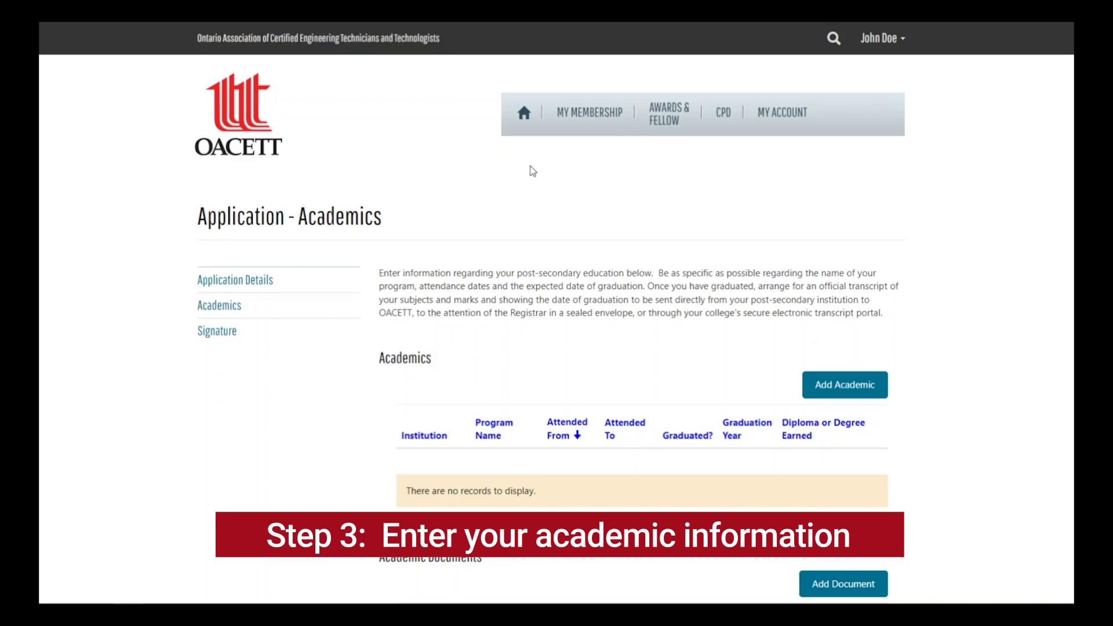
Start an academic record with Conestoga College as the Canadian institution and Software Engineering Technology (Co-Op) as the program.
click(848, 392)
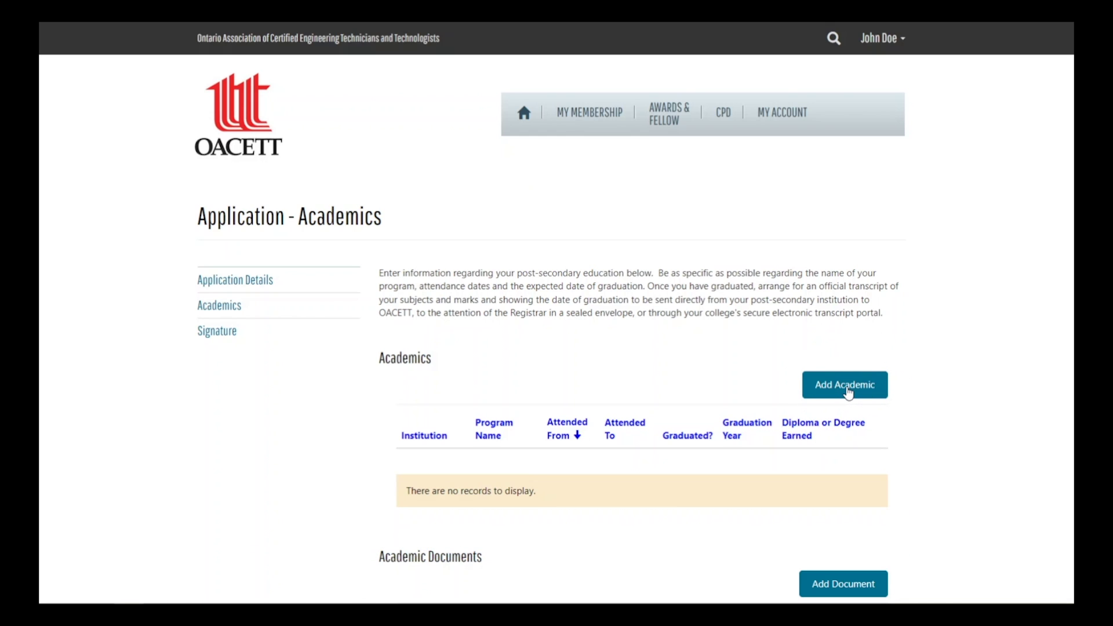
click(848, 392)
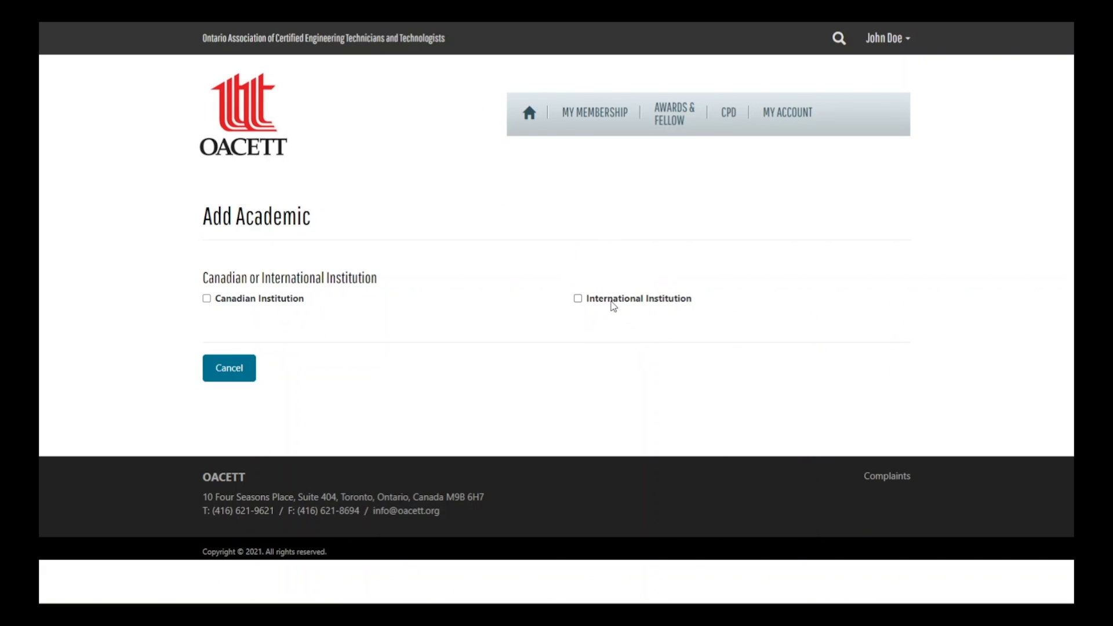
click(227, 302)
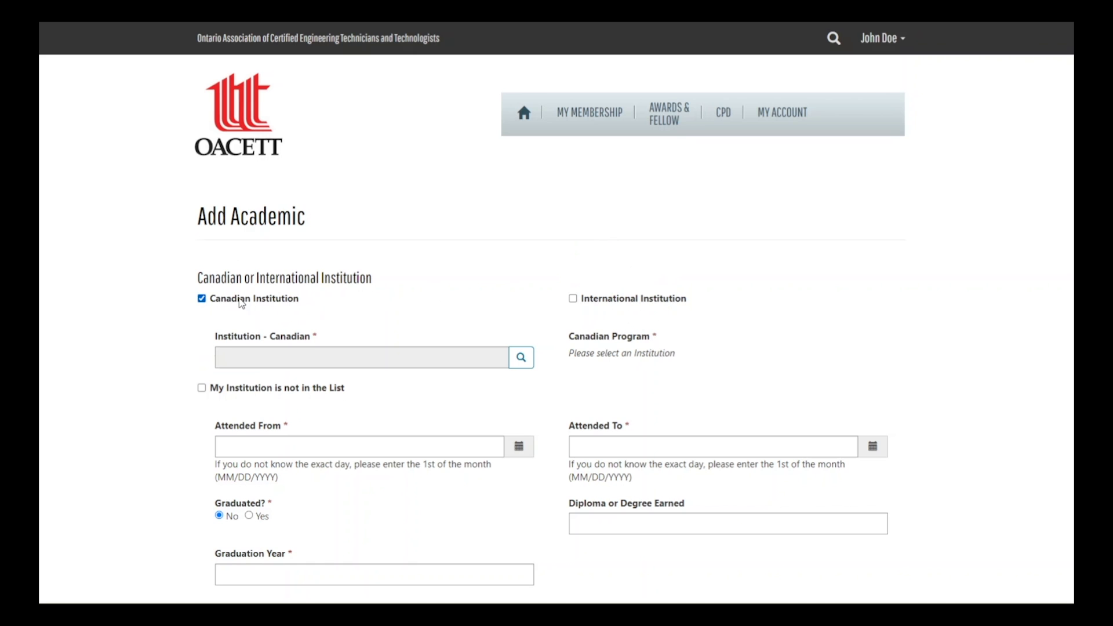
click(521, 358)
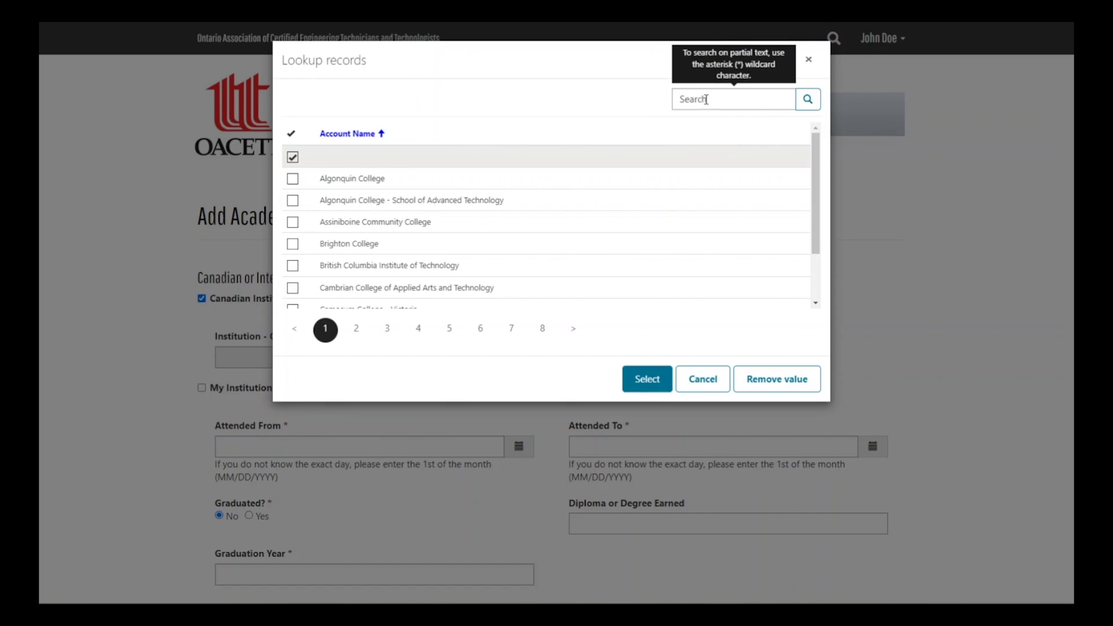
click(706, 99)
text(conestoga)
key(Return)
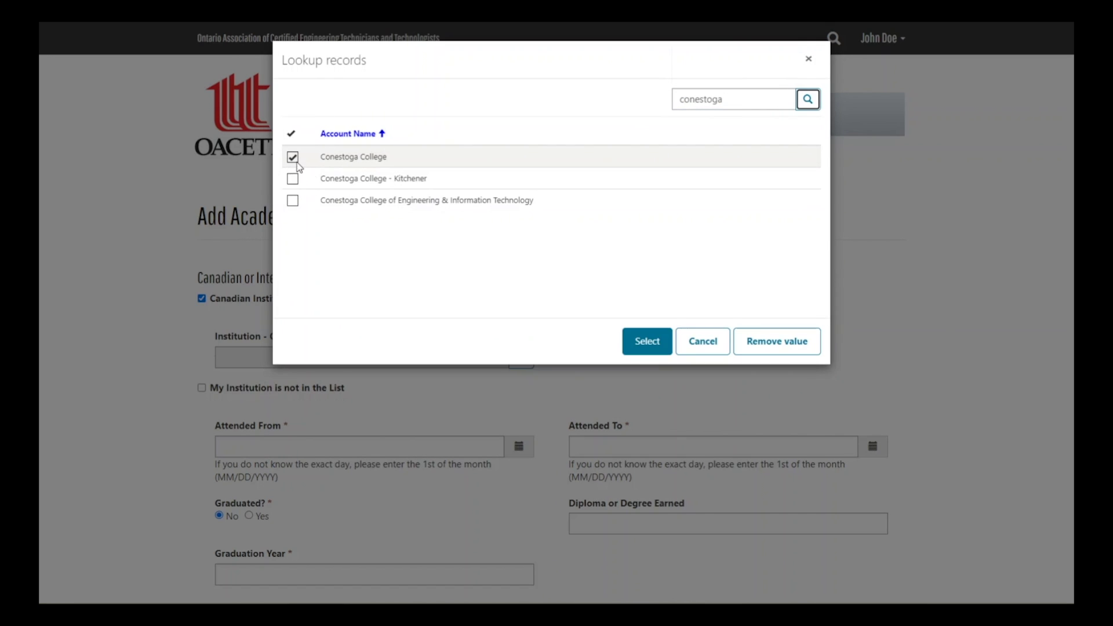
click(650, 352)
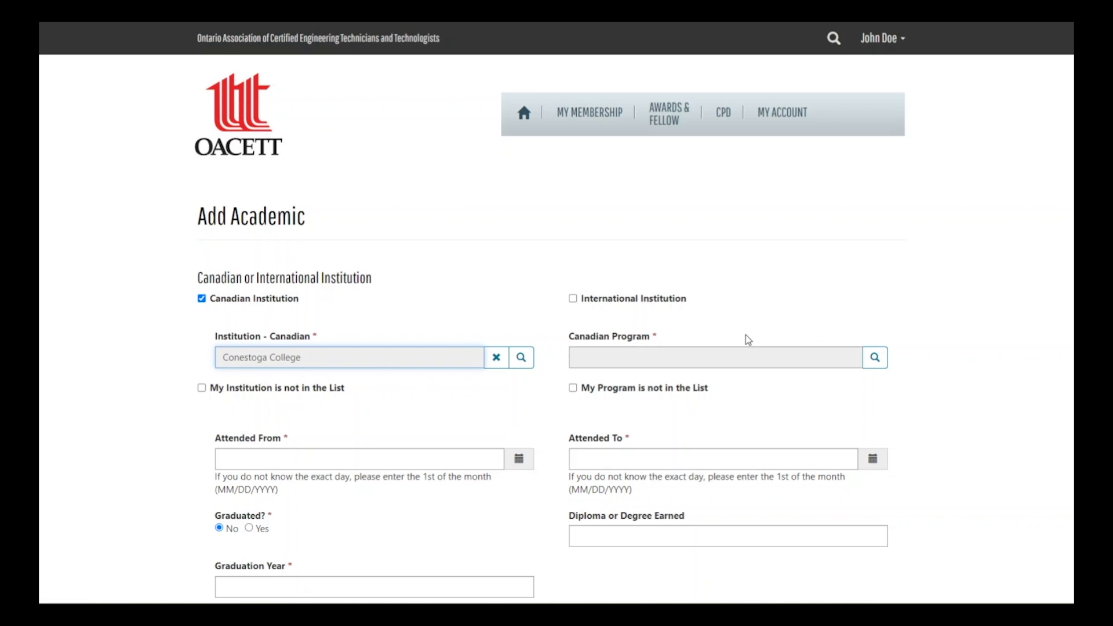
click(875, 356)
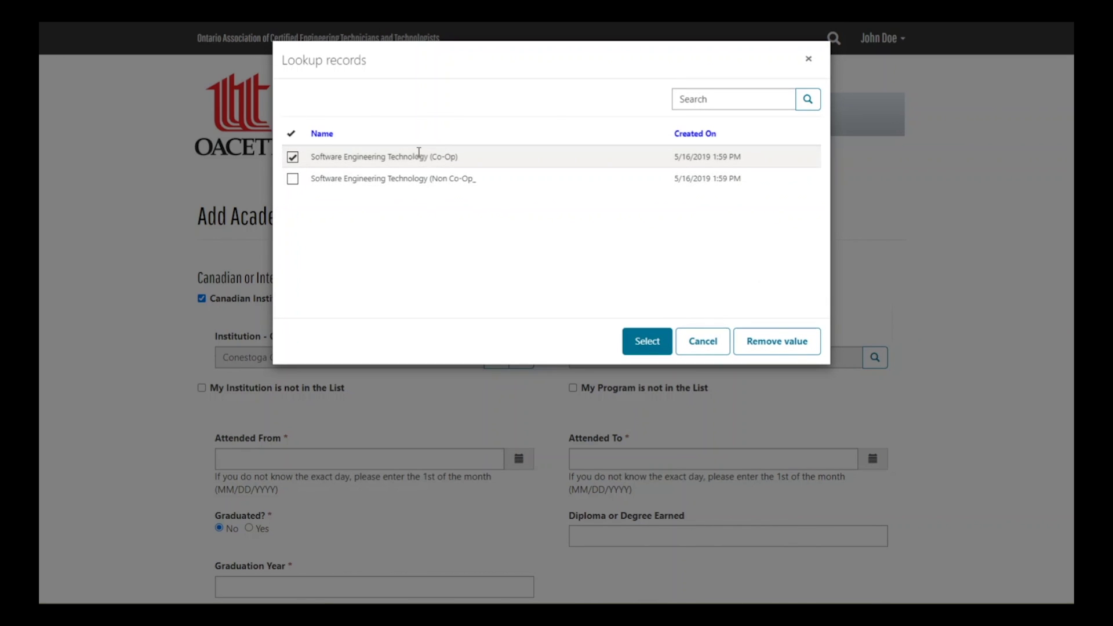
click(661, 342)
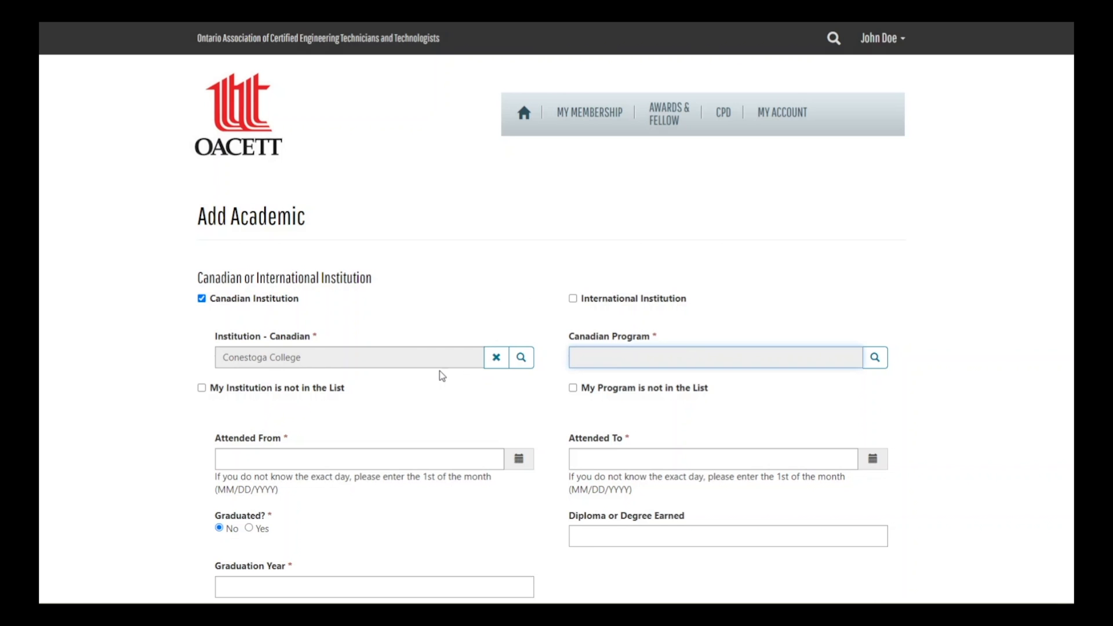
Mark the institution as not in the list and review the fields for entering its address and program details manually.
click(237, 392)
key(ctrl)
click(497, 357)
click(267, 384)
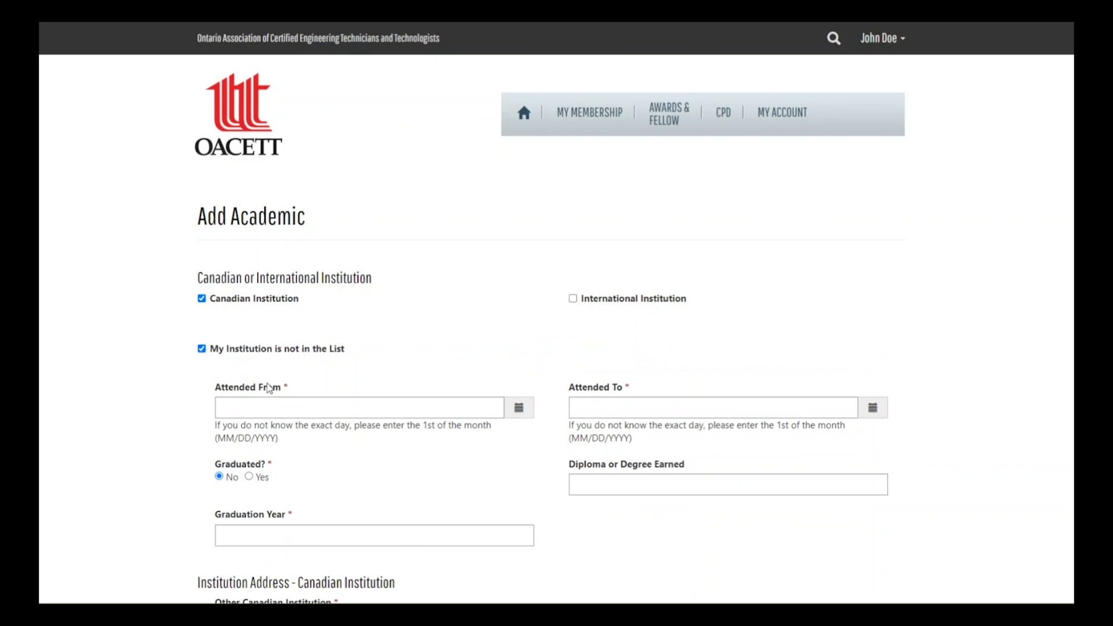
scroll(267, 383, down, 3)
scroll(269, 389, down, 5)
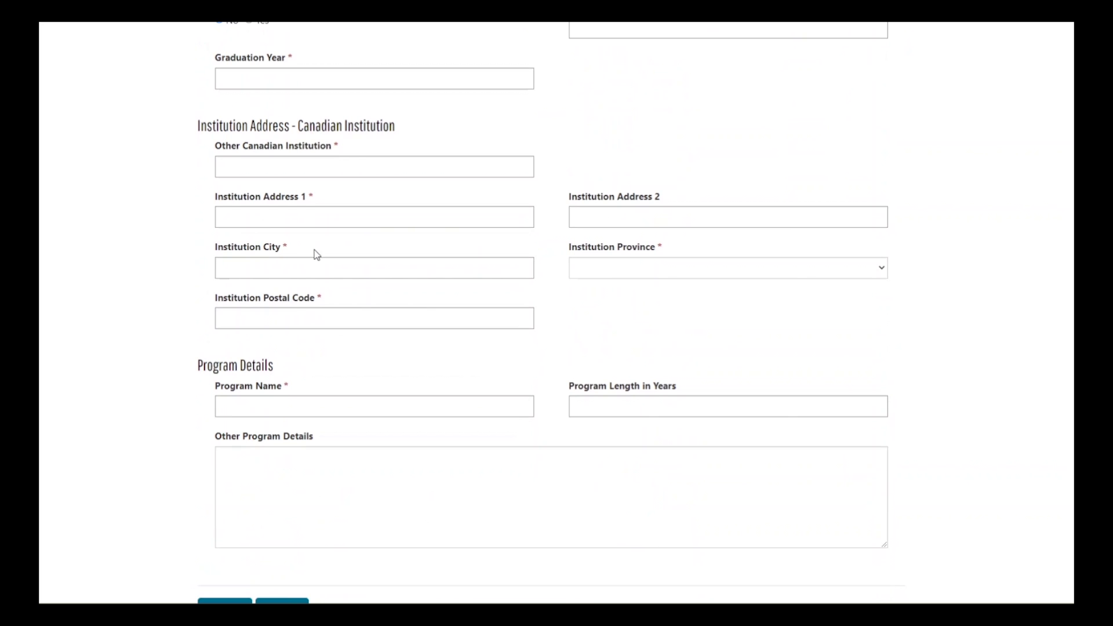
click(330, 404)
click(601, 410)
scroll(603, 411, up, 5)
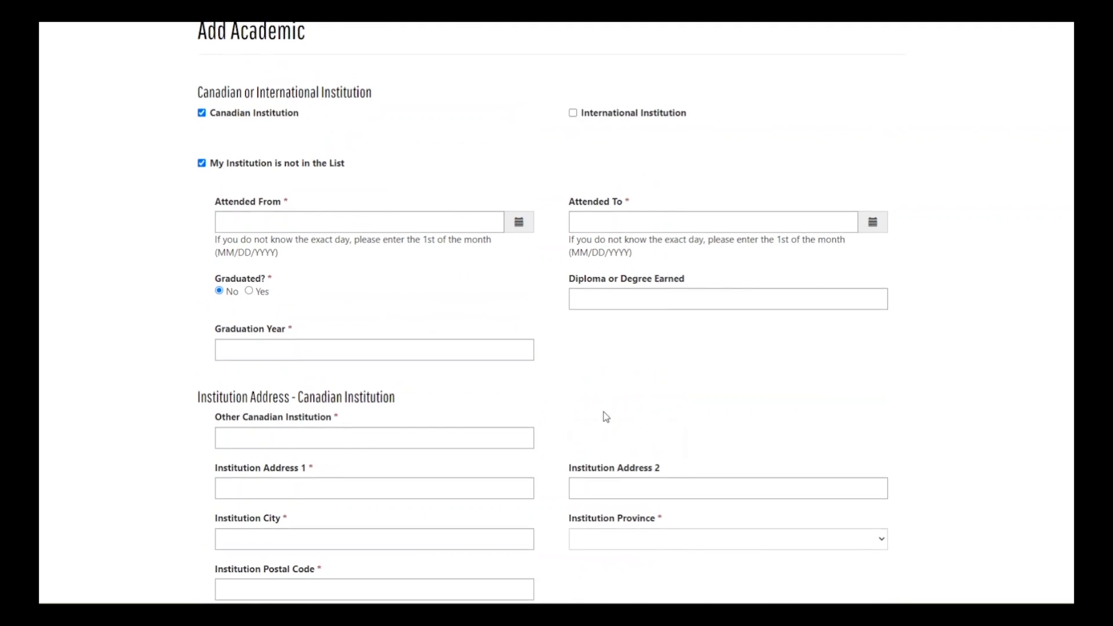
scroll(604, 411, up, 3)
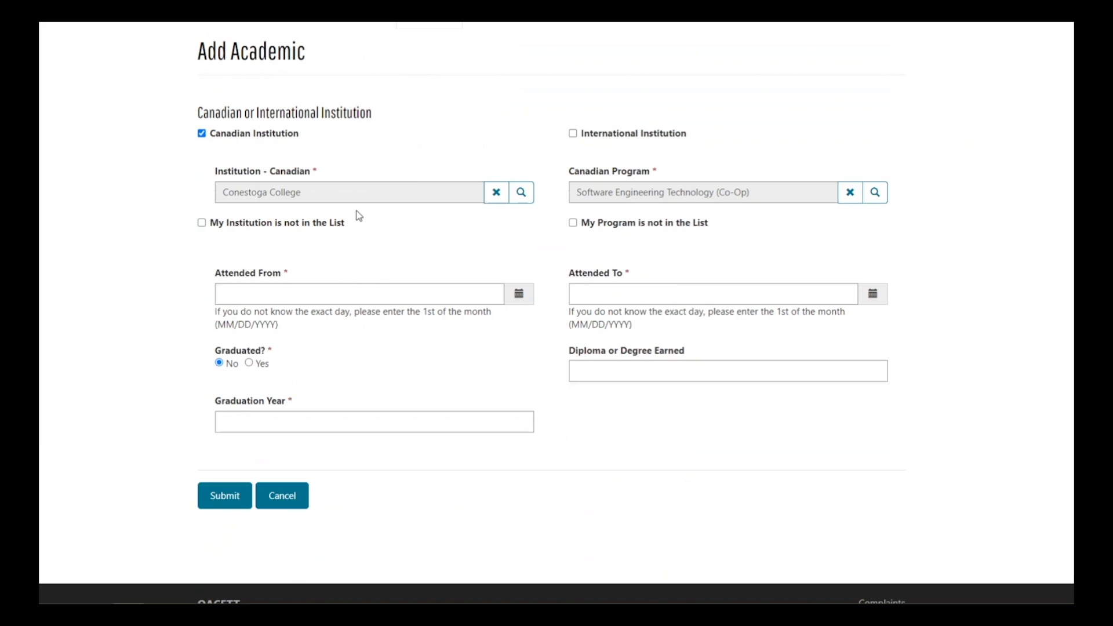
Set the attendance dates to 12/4/2018 through 6/1/2022 and the graduation year to 2022, and submit the academic record.
click(518, 293)
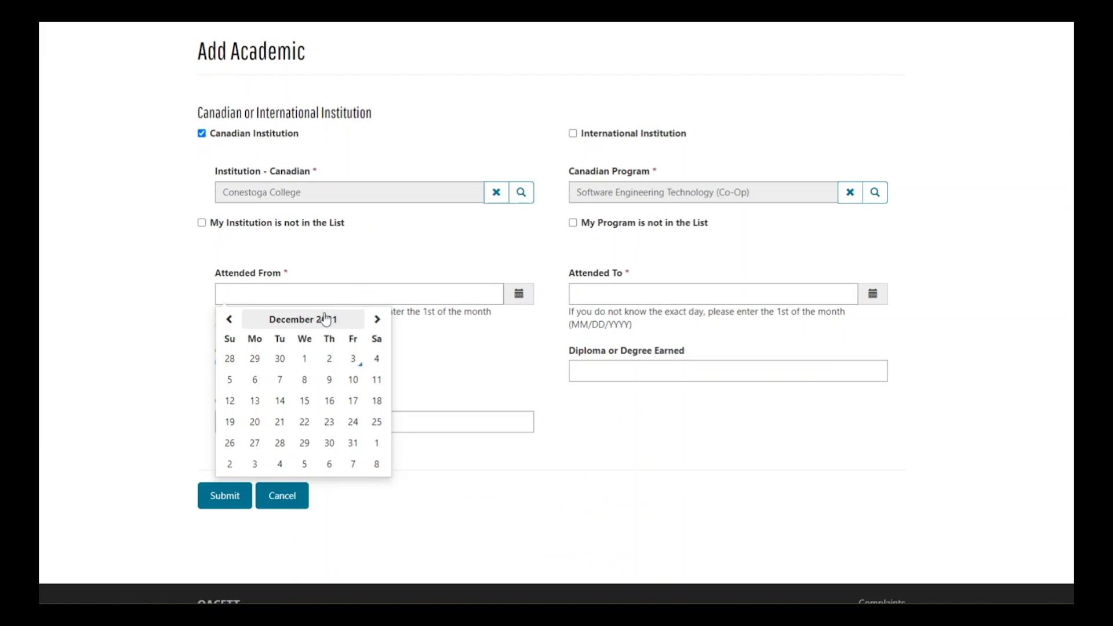
click(329, 318)
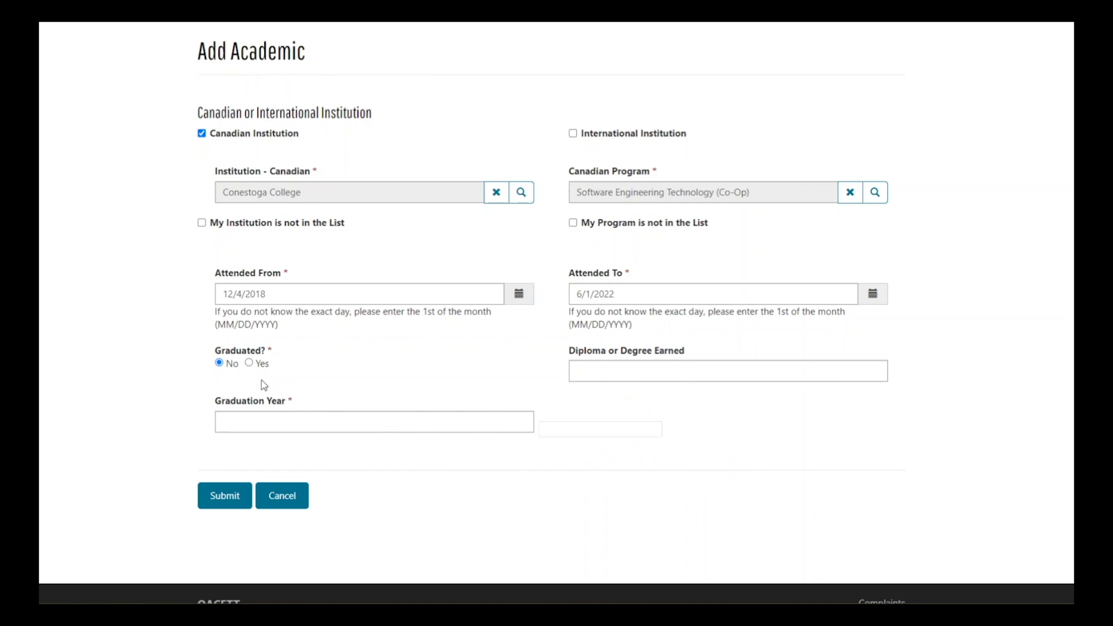
click(401, 422)
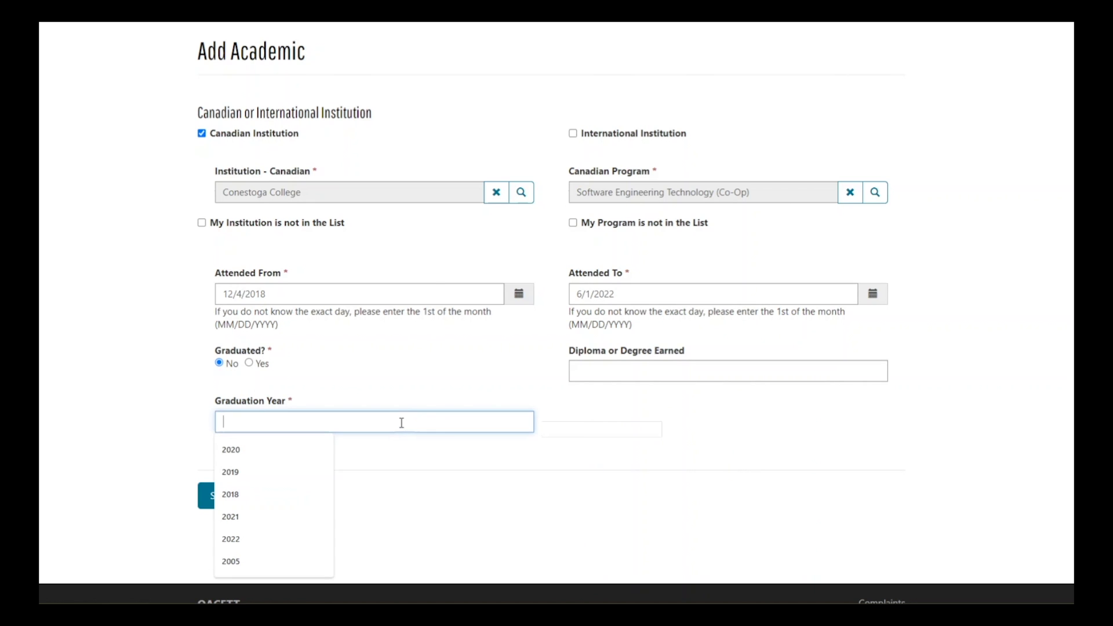
text(2022)
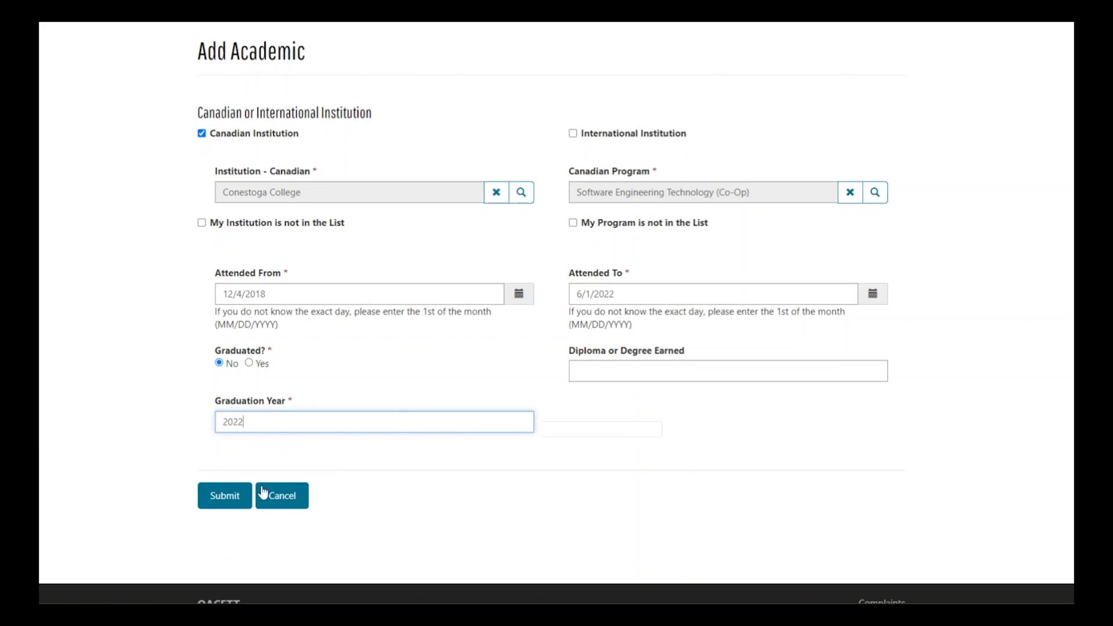
click(224, 495)
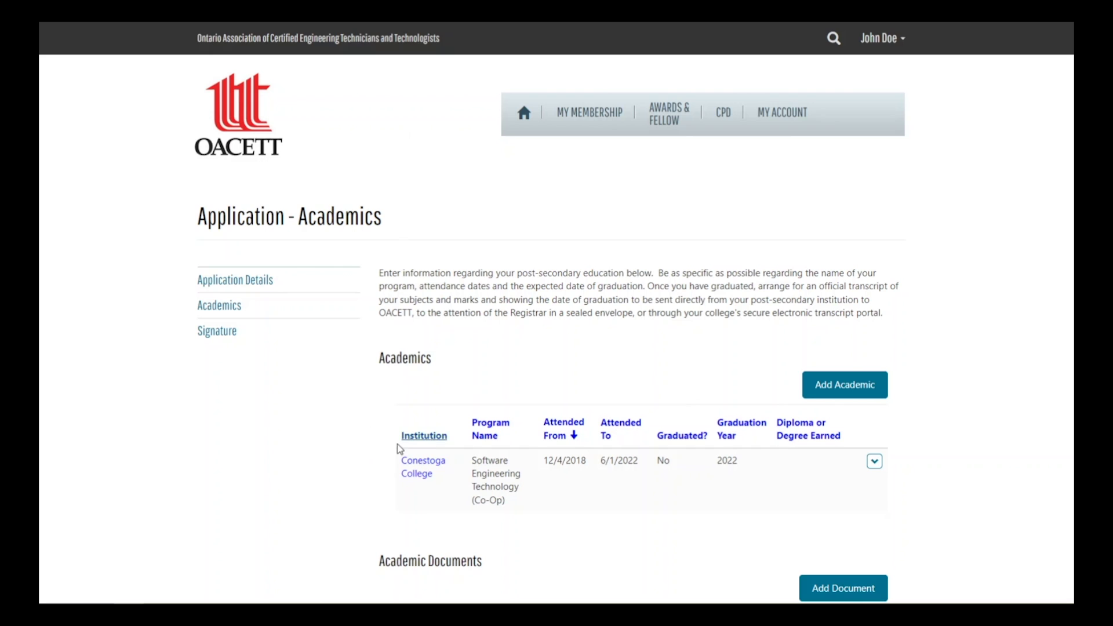
Review the academic record and the academic documents section without adding a document, and proceed to the signature part of the application.
click(572, 433)
scroll(448, 438, down, 4)
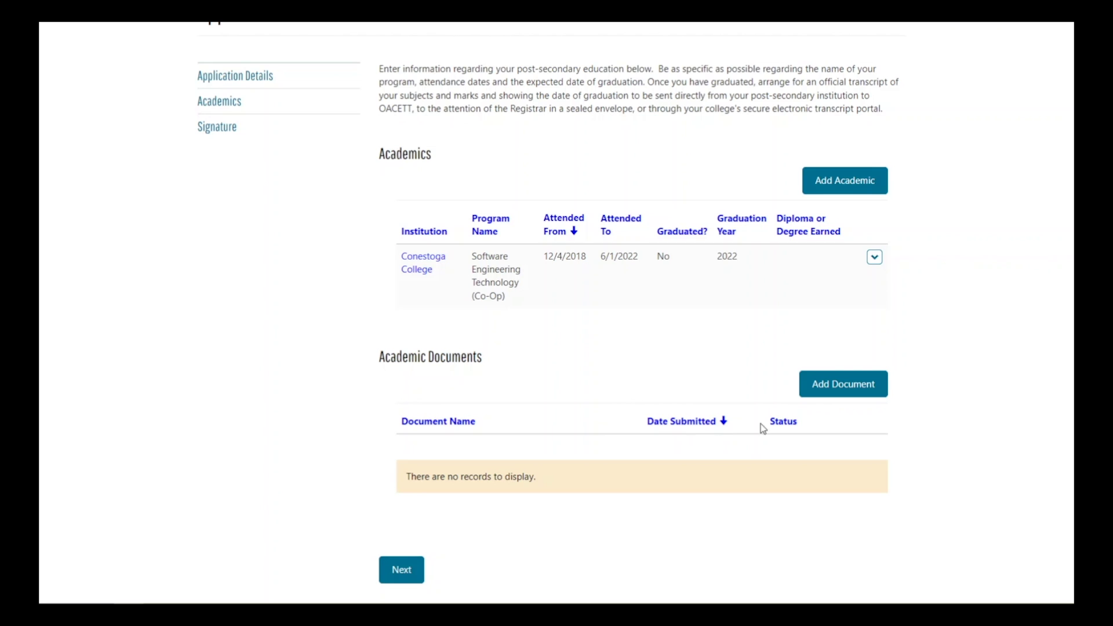
key(ctrl)
key(ctrl)
key(ctrl)
key(ctrl)
click(404, 565)
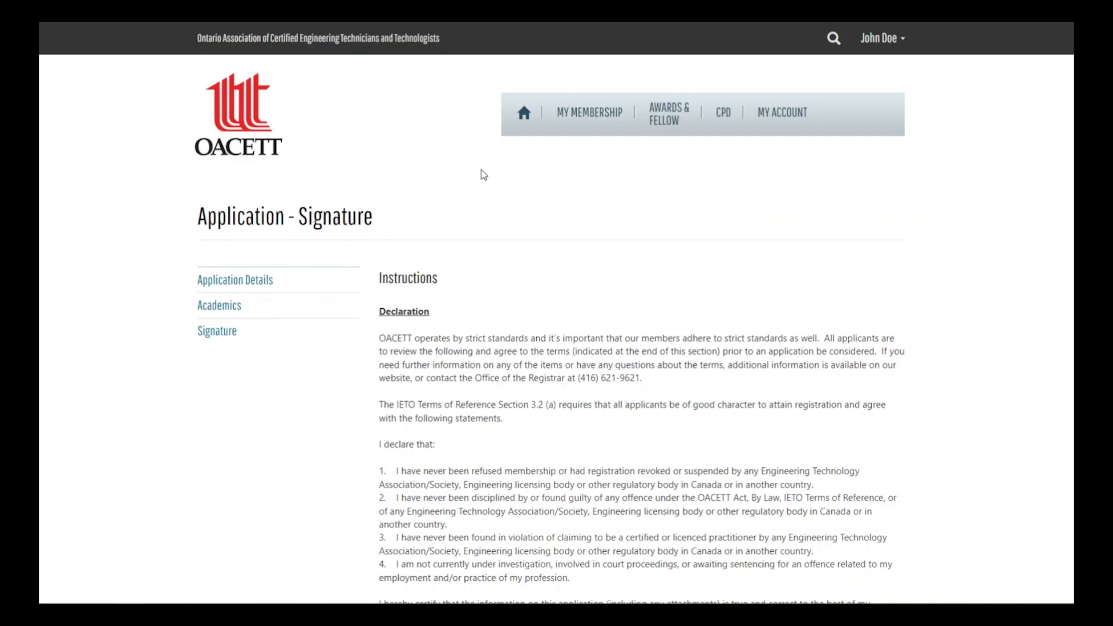
Agree to the terms and conditions of the declaration, sign with the applicant's full name and submit the application.
scroll(483, 175, down, 10)
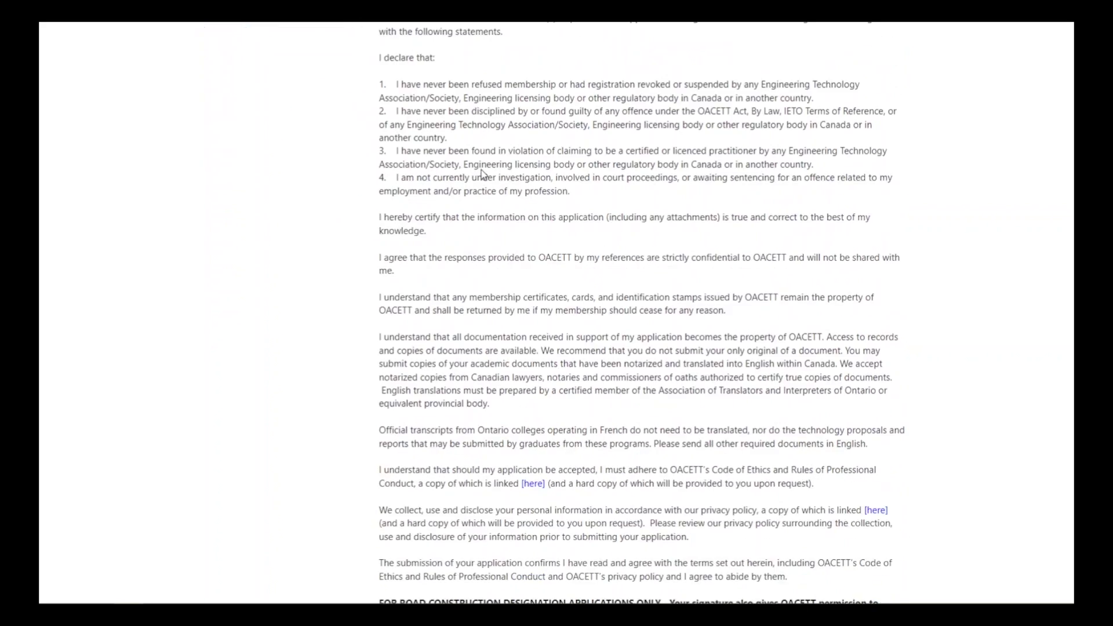
scroll(484, 175, down, 2)
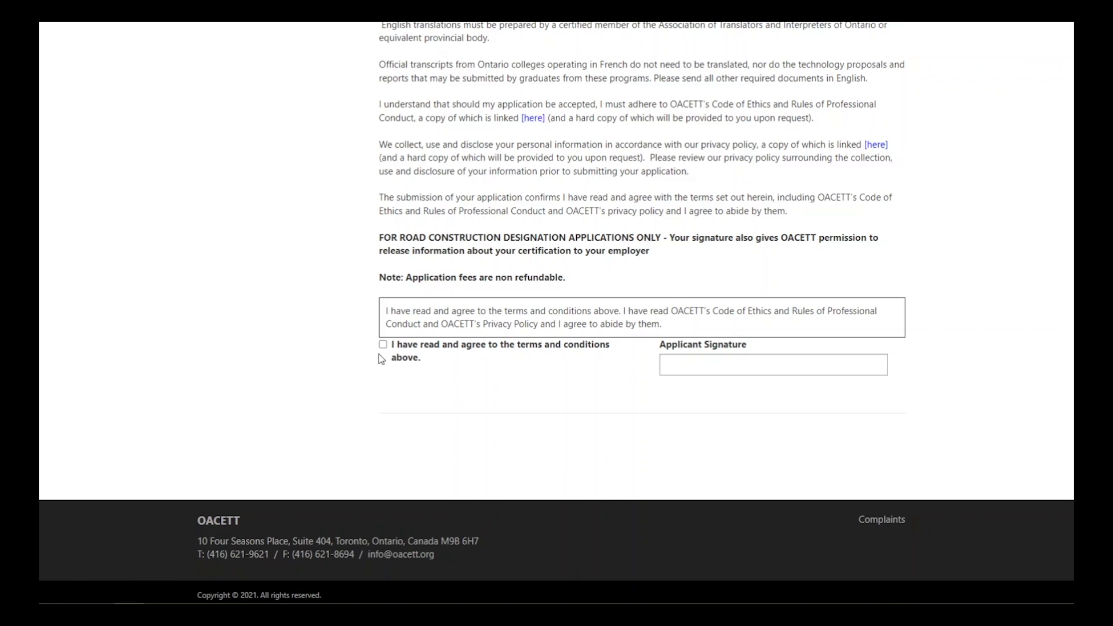
click(406, 357)
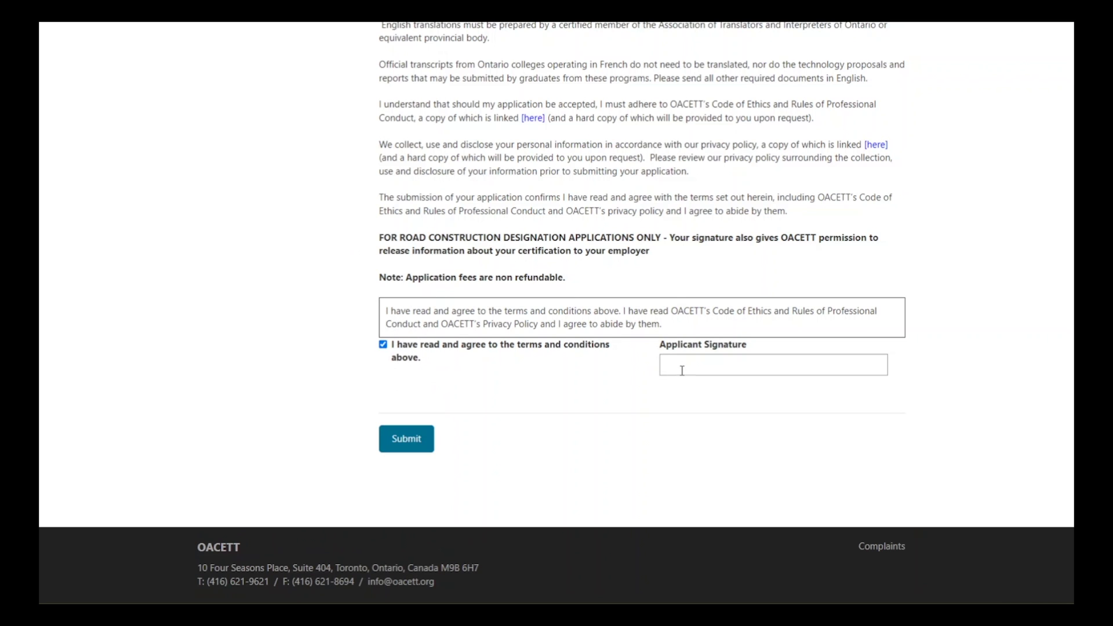
click(683, 369)
text(John Doe)
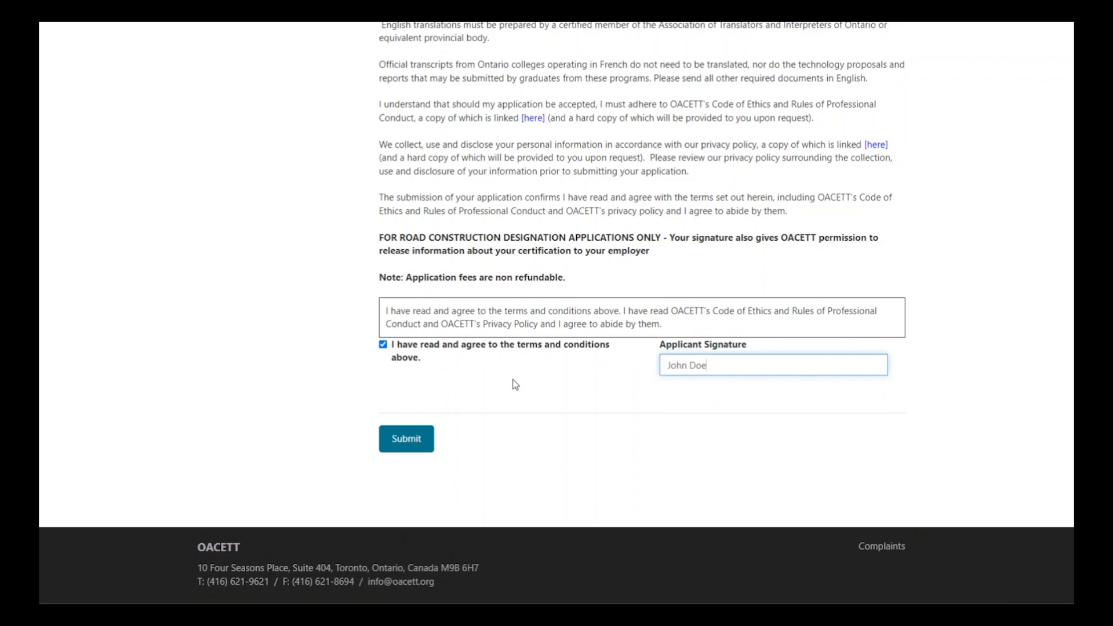
click(409, 446)
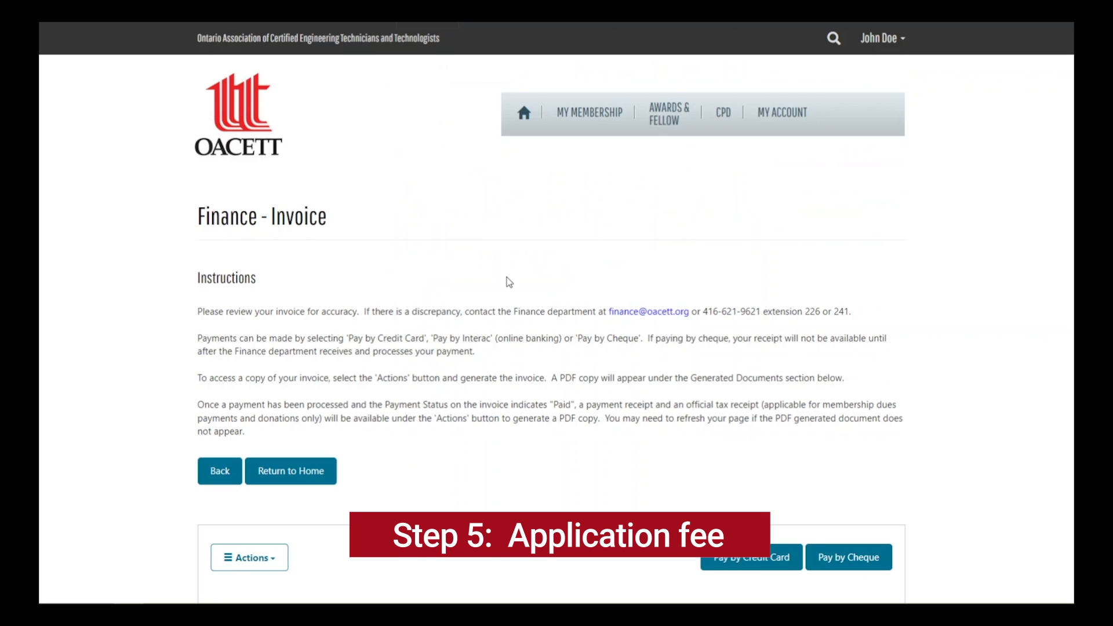
Review the student application fee invoice and choose to pay it by cheque.
scroll(509, 283, down, 4)
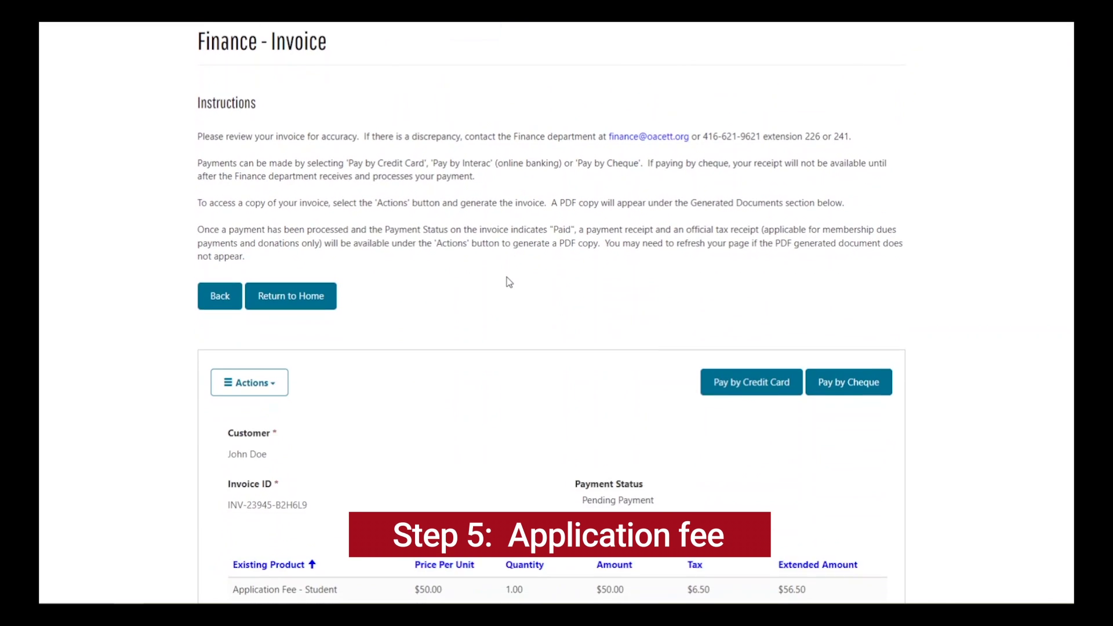
scroll(509, 282, down, 3)
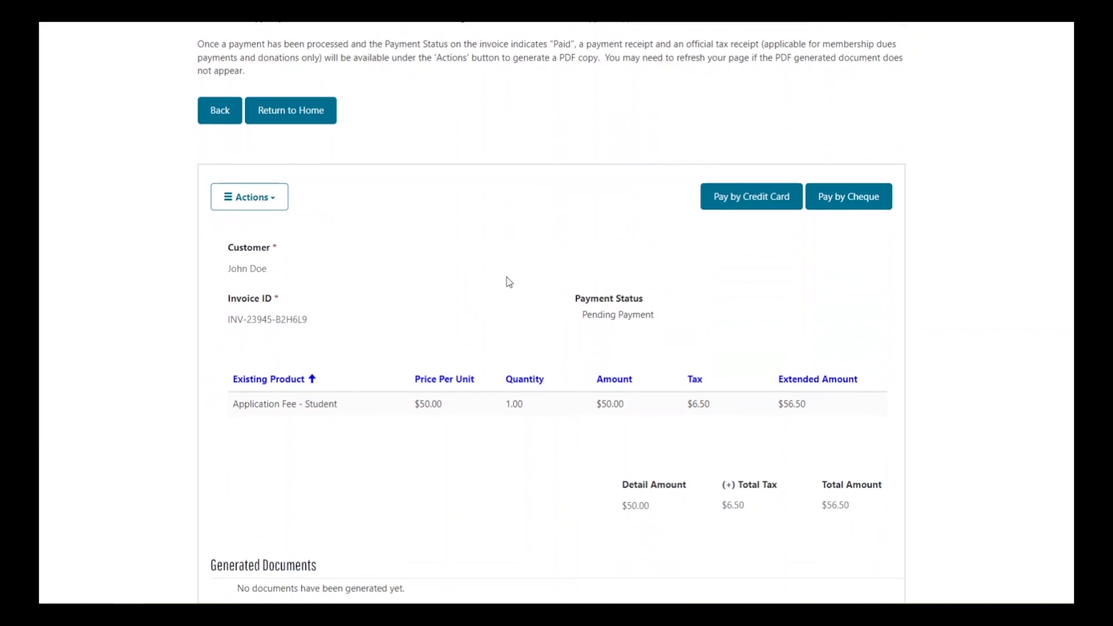
click(855, 207)
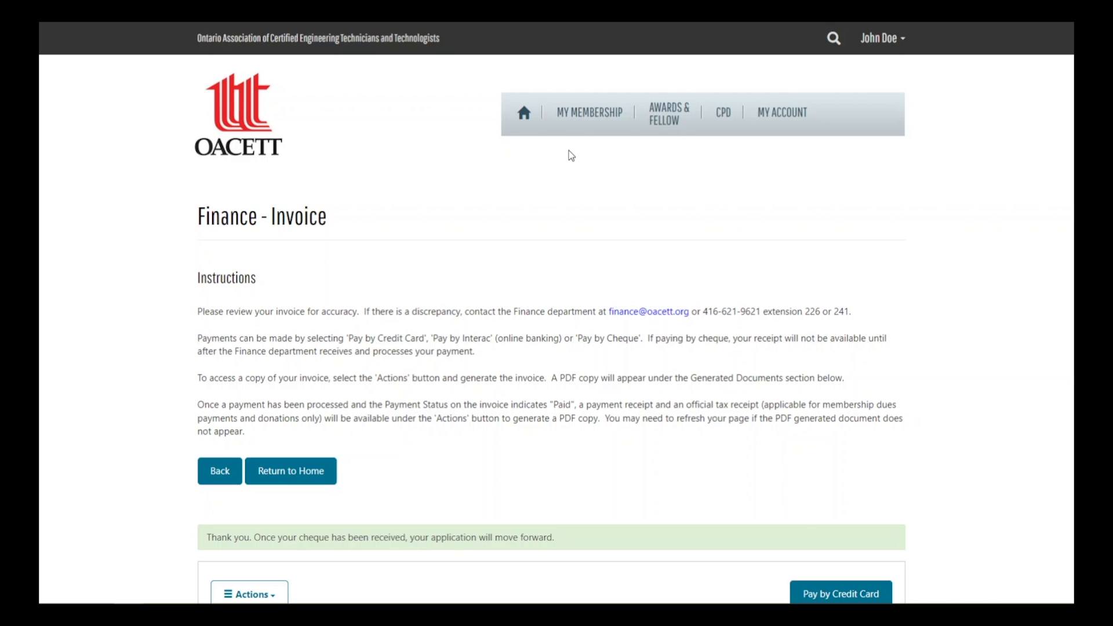
Open the list of membership applications and check the status of the Student application.
click(588, 121)
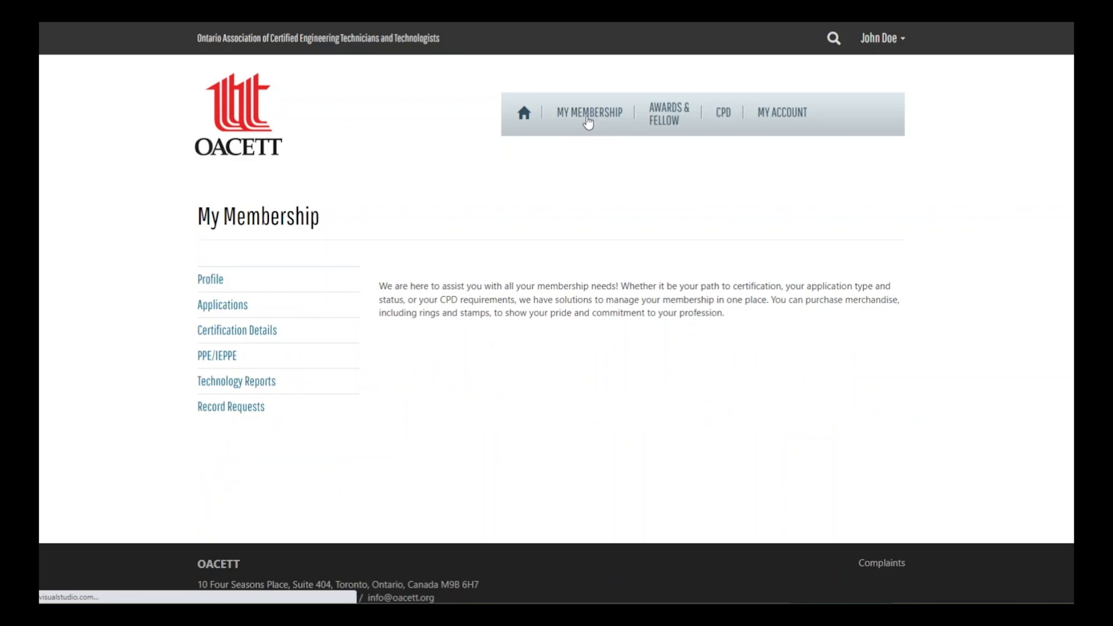
click(284, 307)
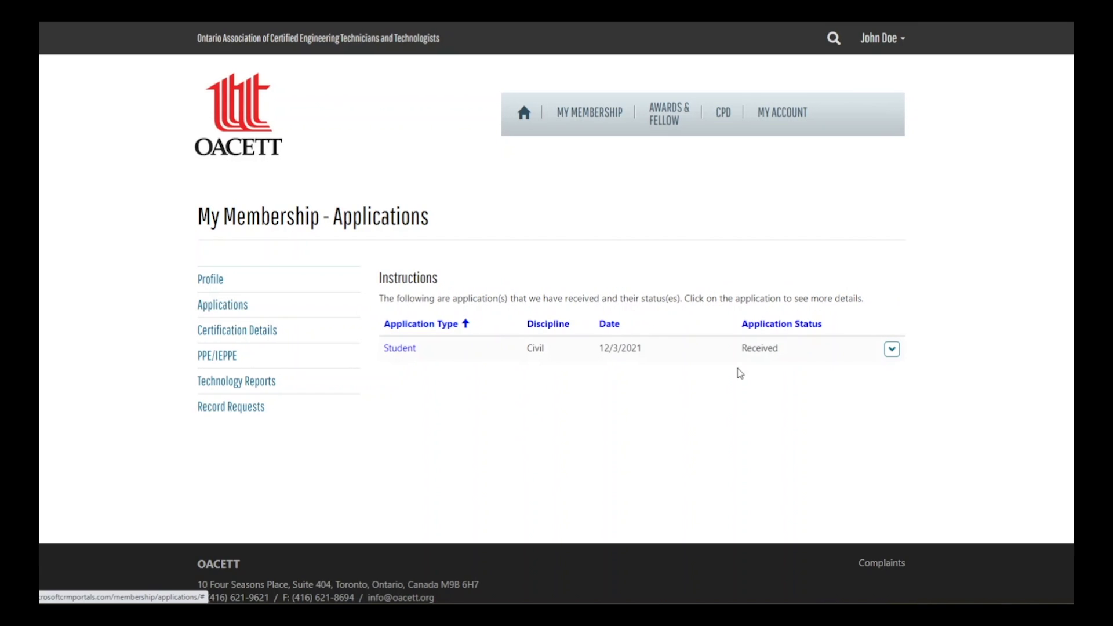
click(789, 364)
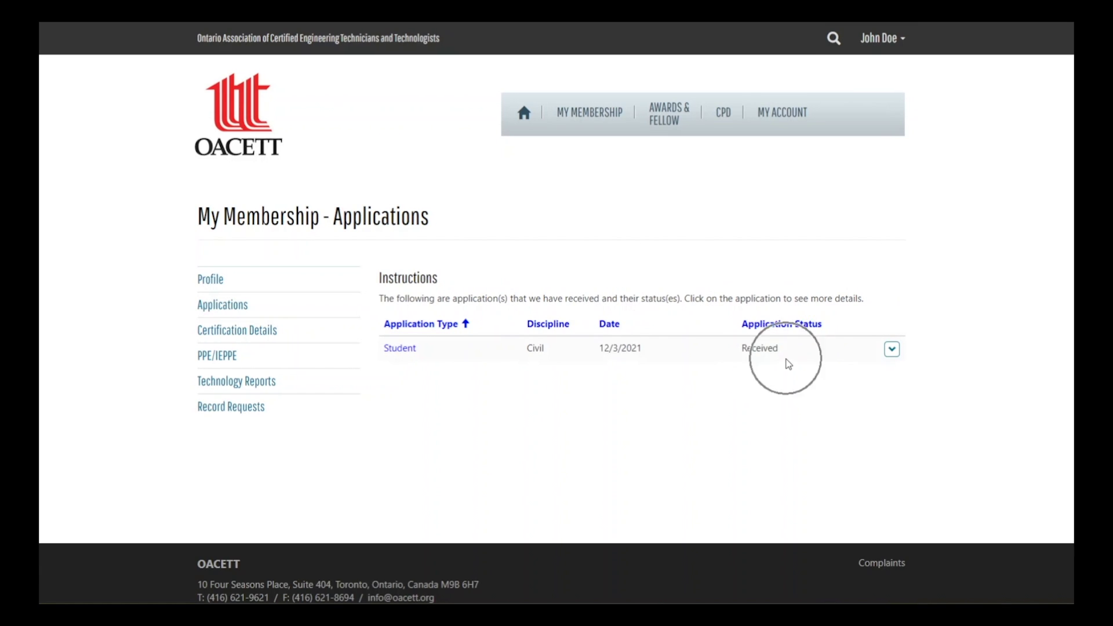